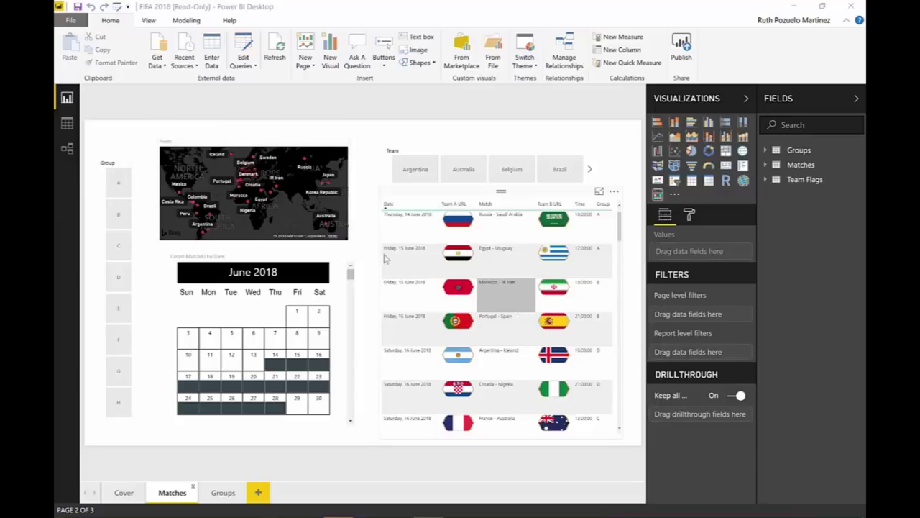
# Filter the report to Group B and then to Belgium, clearing each filter afterwards.
pyautogui.click(123, 220)
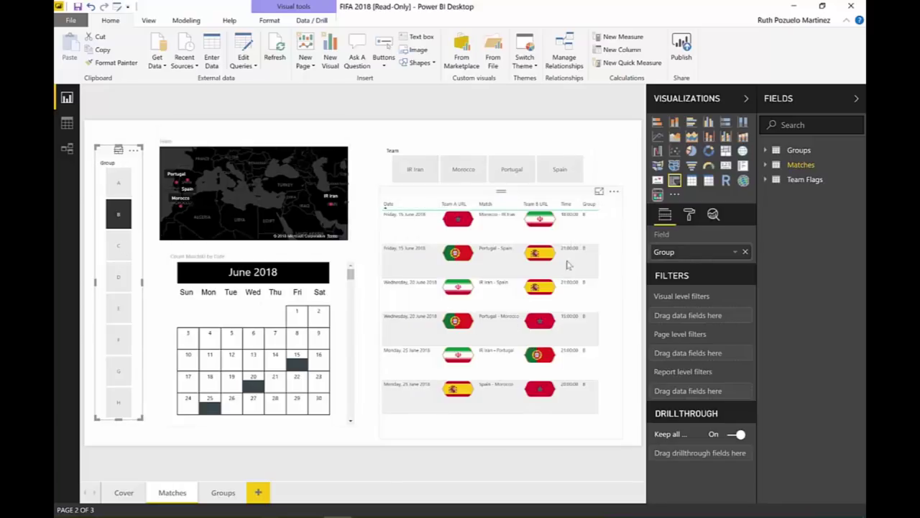
pyautogui.click(118, 214)
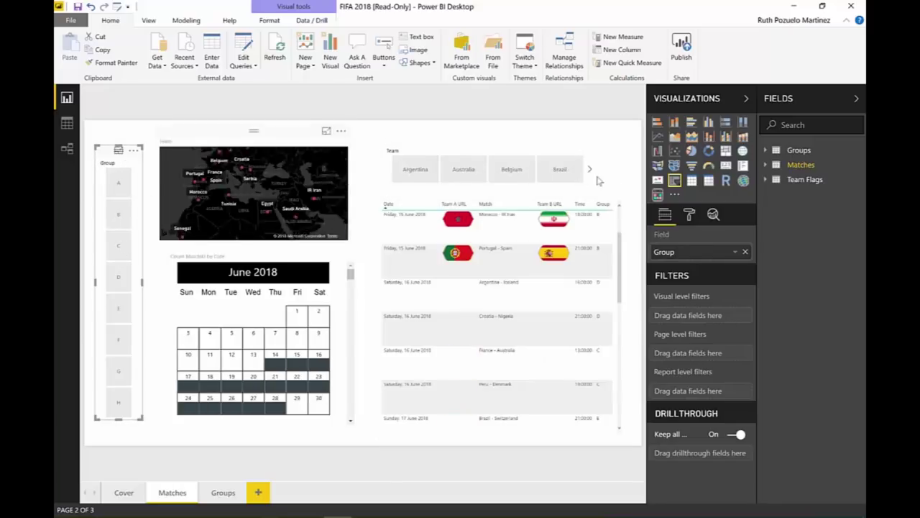
pyautogui.click(511, 170)
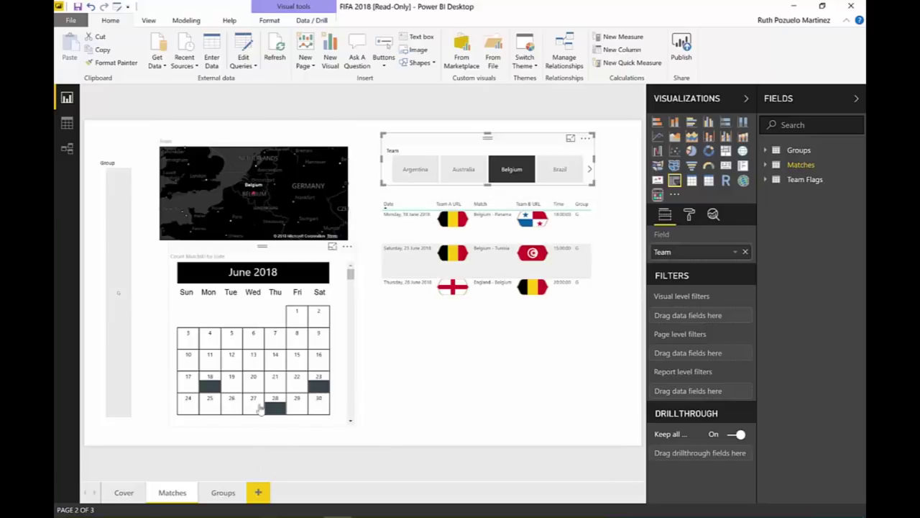
pyautogui.click(512, 169)
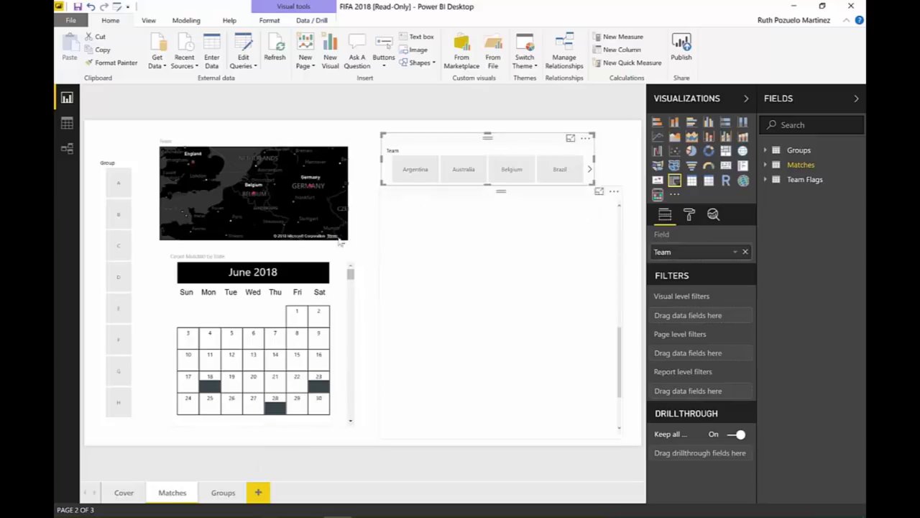
# Pick 20, 21, 22 and 23 June on the match calendar to show each day's matches.
pyautogui.click(256, 386)
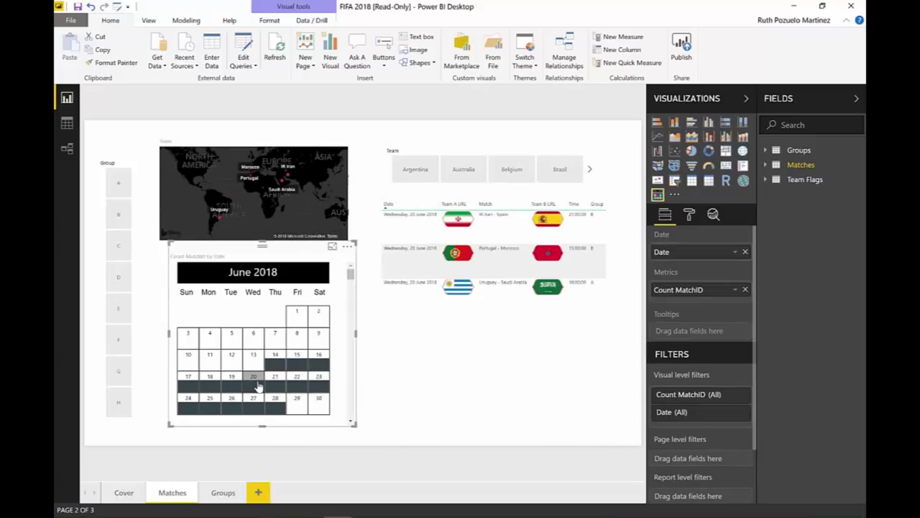
pyautogui.click(278, 387)
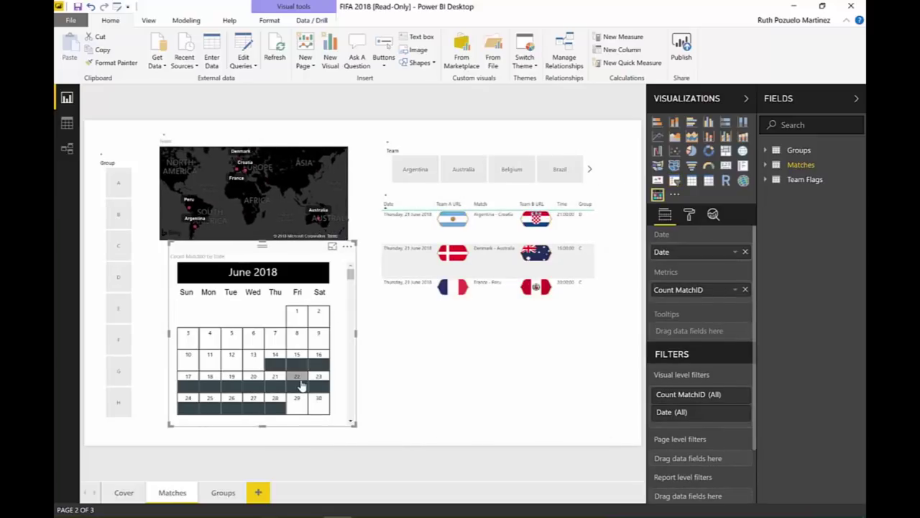
pyautogui.click(301, 387)
pyautogui.click(320, 385)
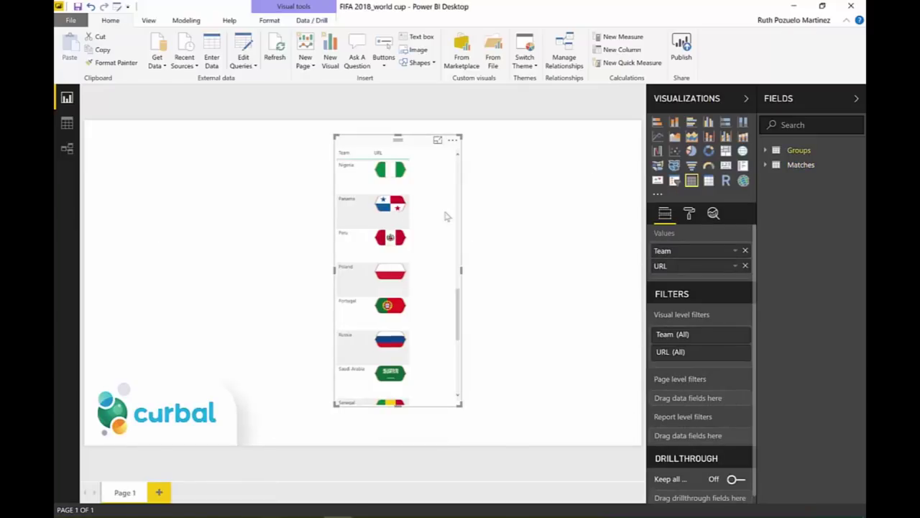
# Delete the team flags table from the page.
pyautogui.moveTo(369, 147); pyautogui.dragTo(401, 166)
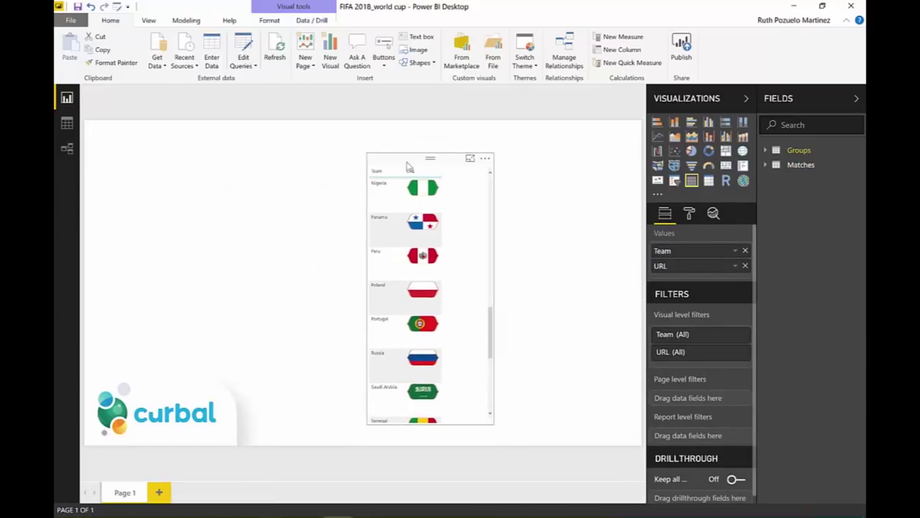
pyautogui.click(801, 165)
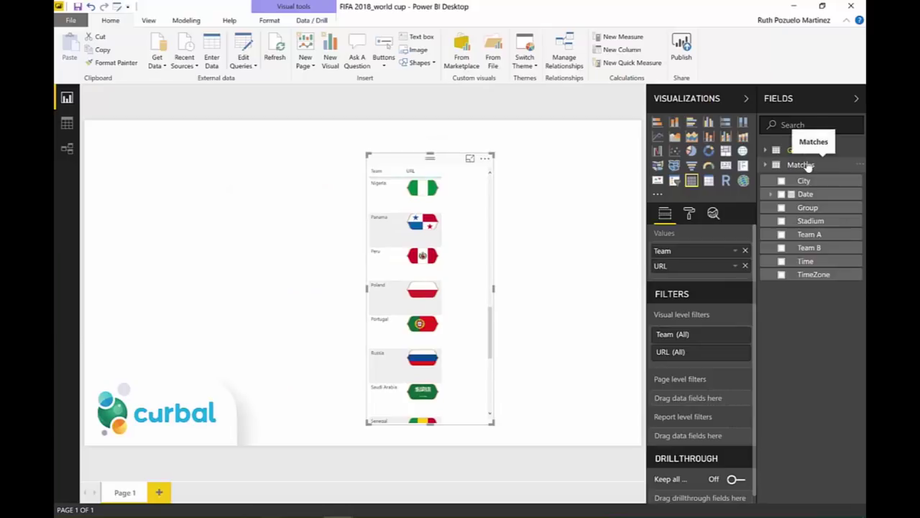
pyautogui.click(796, 150)
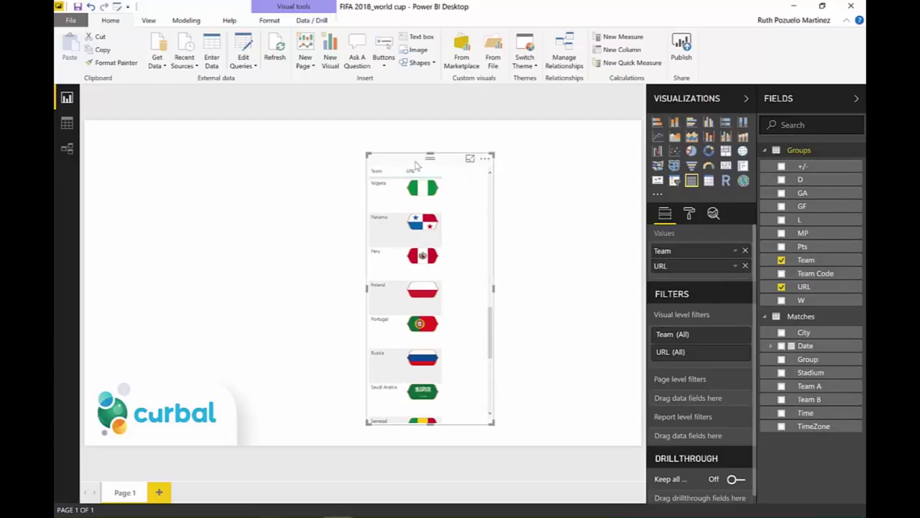
pyautogui.press('Delete')
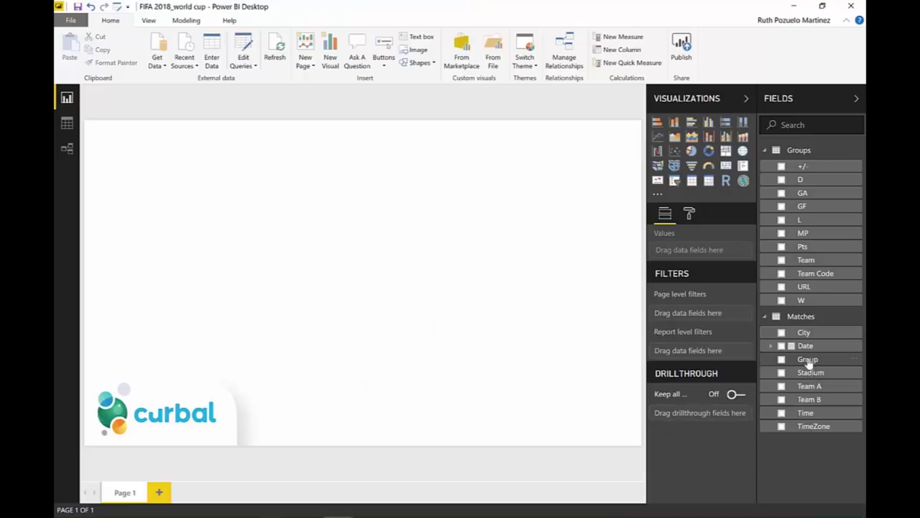
# Add a Matches Group slicer with horizontal orientation, sized as a tall column at the left edge.
pyautogui.moveTo(808, 360); pyautogui.dragTo(208, 199)
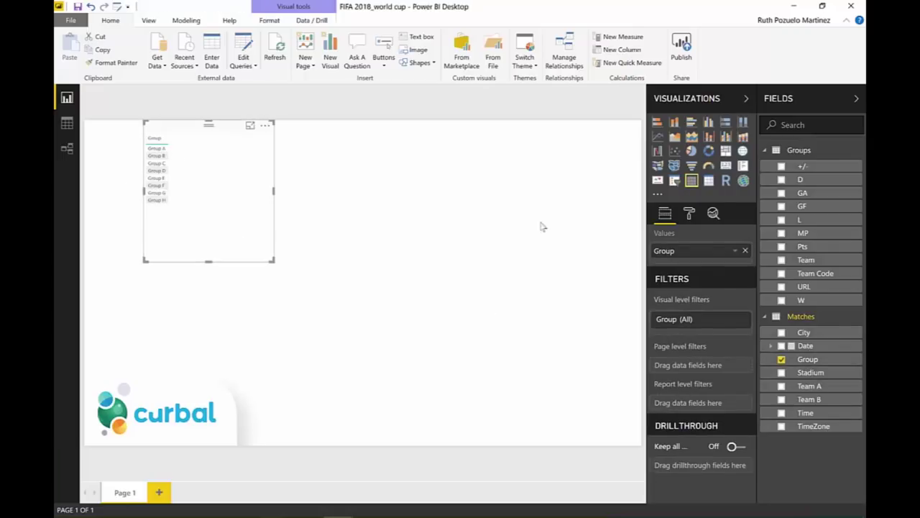
pyautogui.click(674, 180)
pyautogui.click(690, 214)
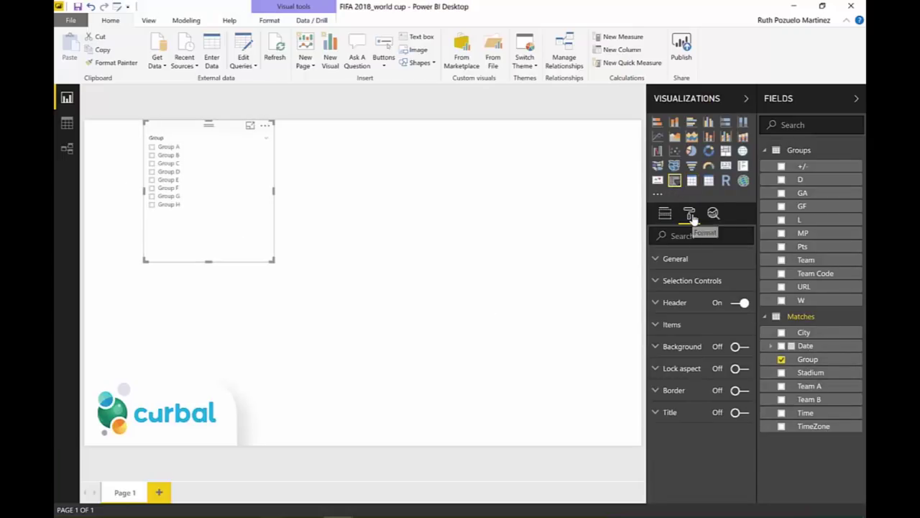
pyautogui.click(677, 260)
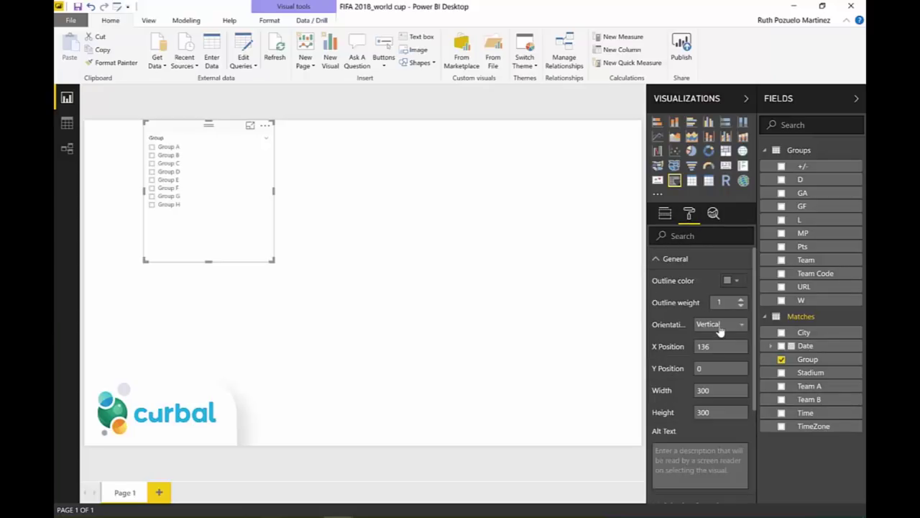
pyautogui.click(719, 326)
pyautogui.click(719, 352)
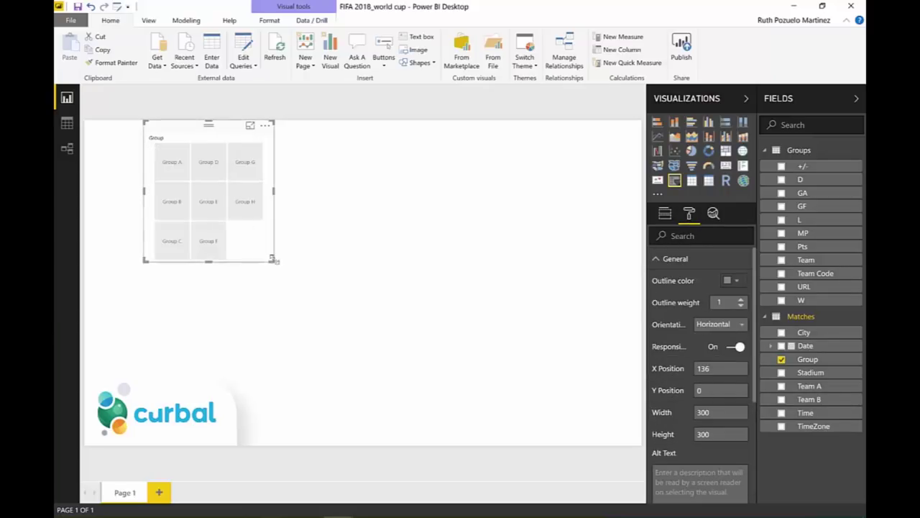
pyautogui.moveTo(273, 260); pyautogui.dragTo(208, 361)
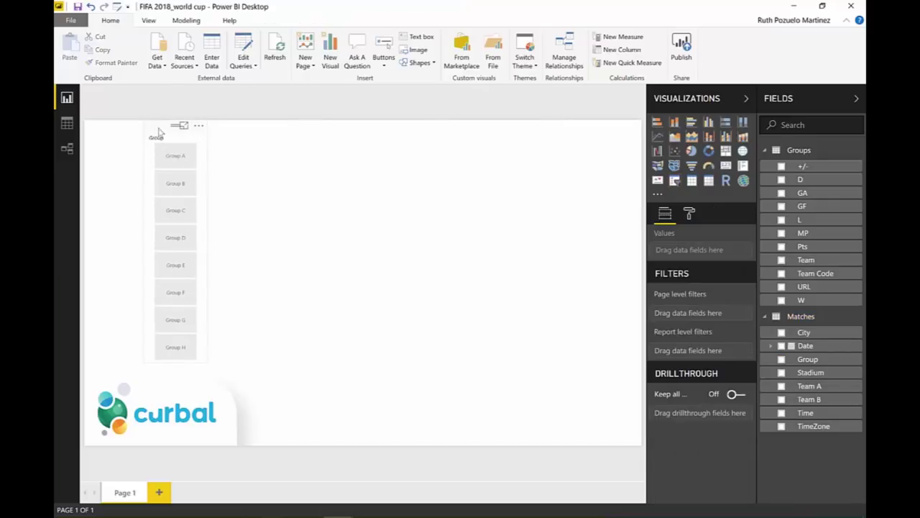
pyautogui.moveTo(159, 131); pyautogui.dragTo(98, 133)
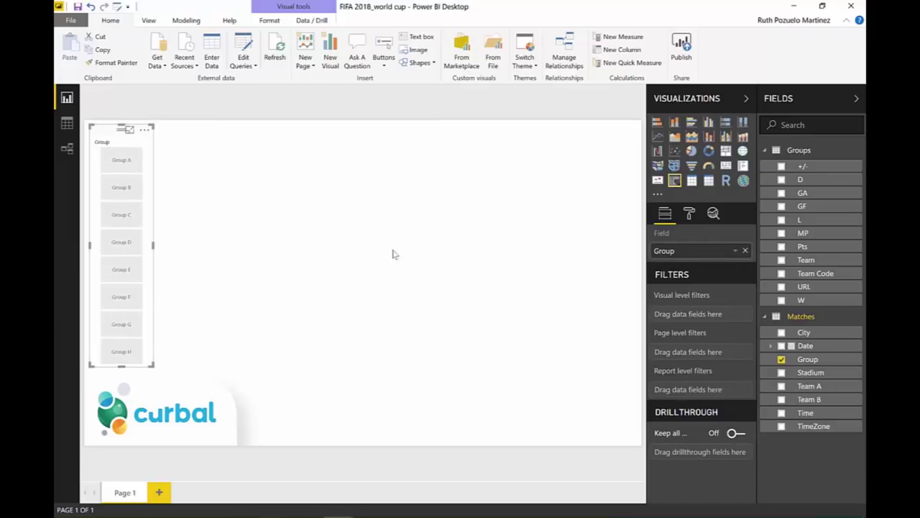
pyautogui.click(404, 263)
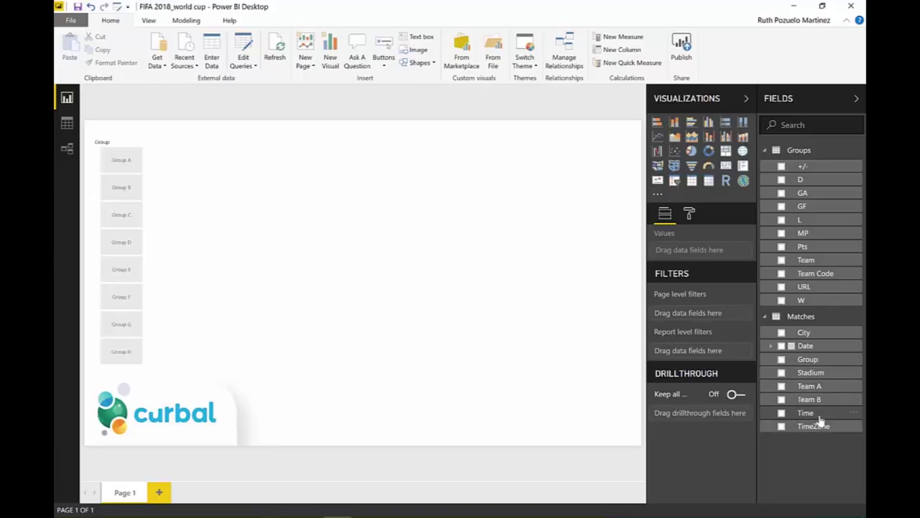
# Try a Time-based map visual, delete it, and switch to Data view.
pyautogui.moveTo(601, 368); pyautogui.dragTo(496, 231)
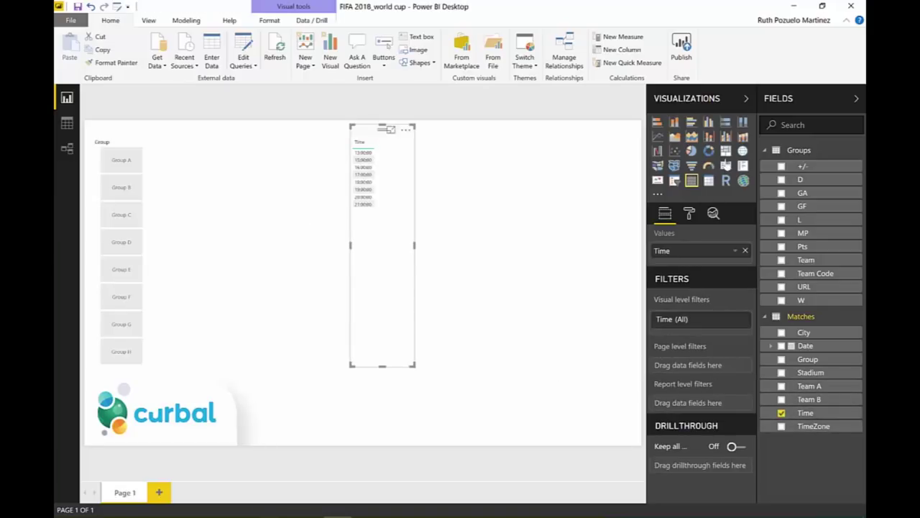
pyautogui.click(742, 150)
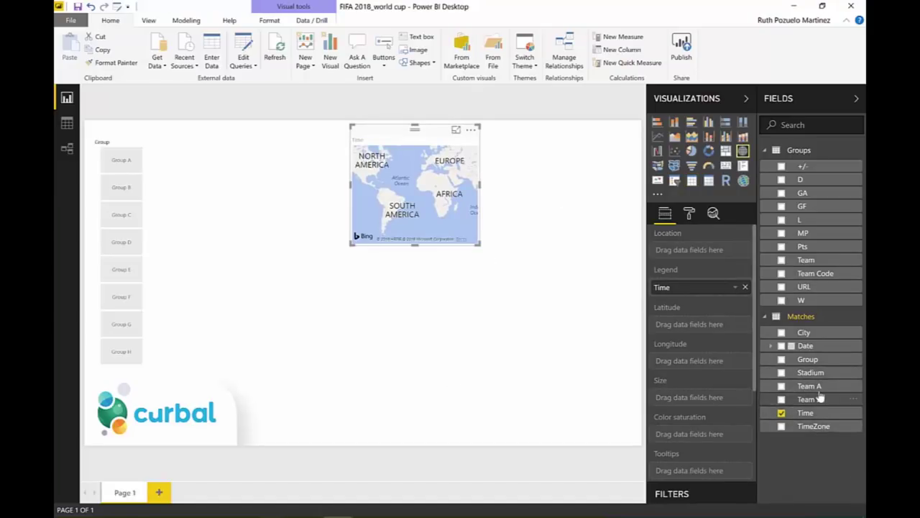
pyautogui.press('Delete')
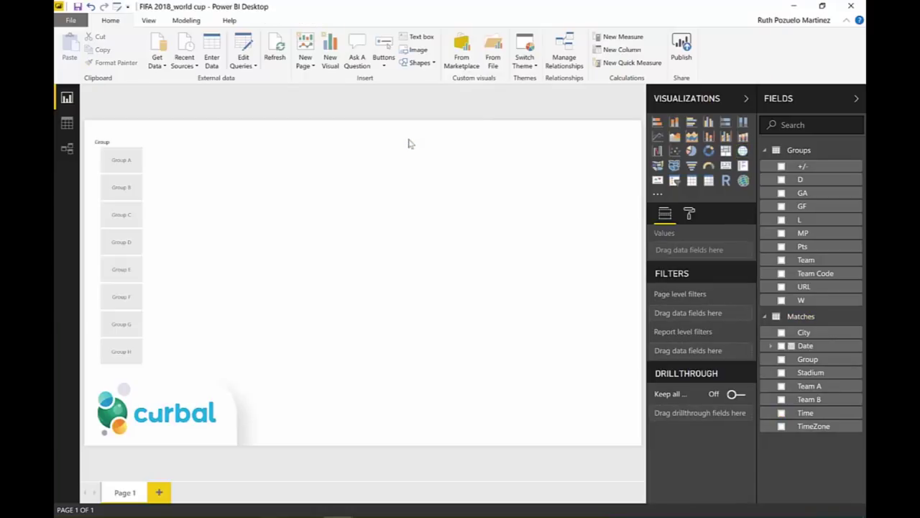
pyautogui.click(67, 124)
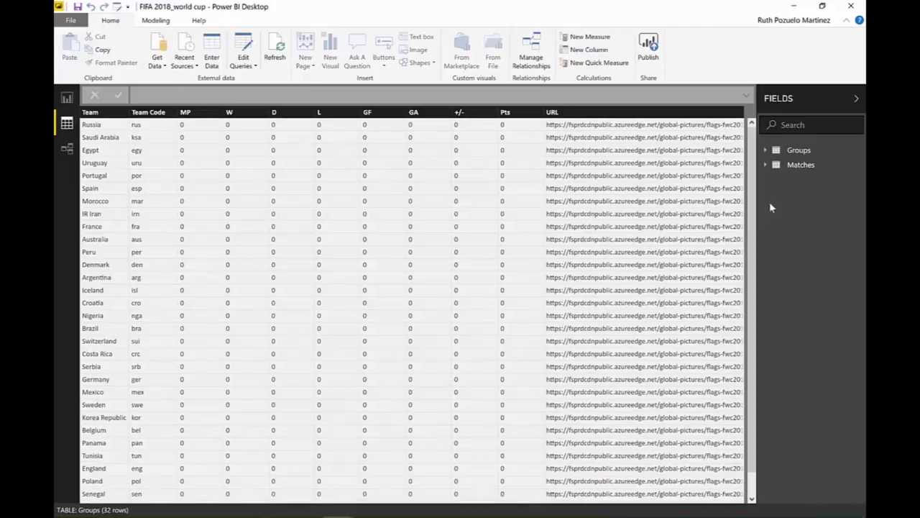
# Display the Matches table's 48 fixtures in Data view.
pyautogui.click(801, 167)
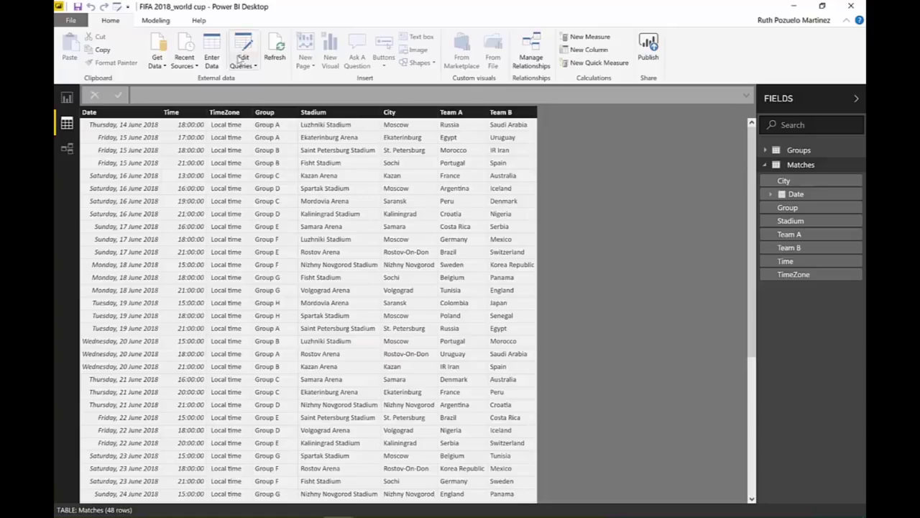
# Extract the text after the space delimiter in the Matches query's Group column, leaving letters A–H.
pyautogui.click(242, 47)
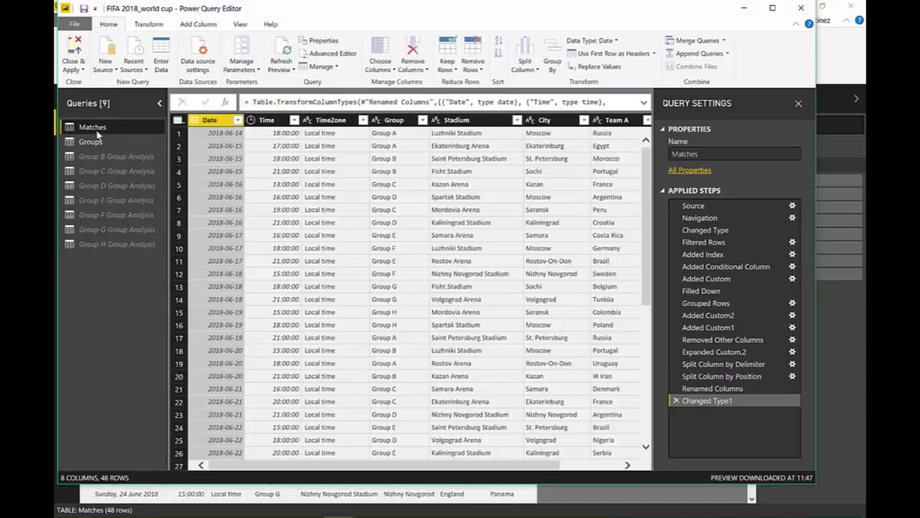
pyautogui.click(392, 121)
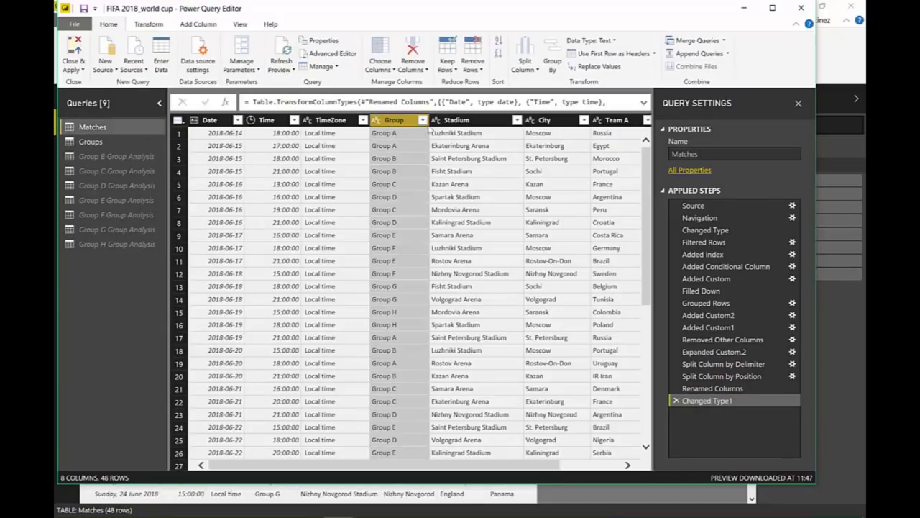
pyautogui.click(151, 26)
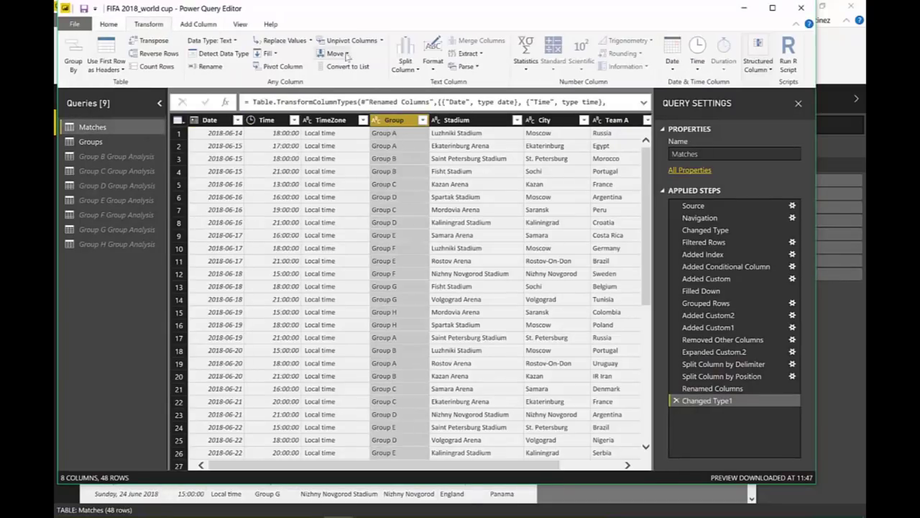
pyautogui.click(465, 53)
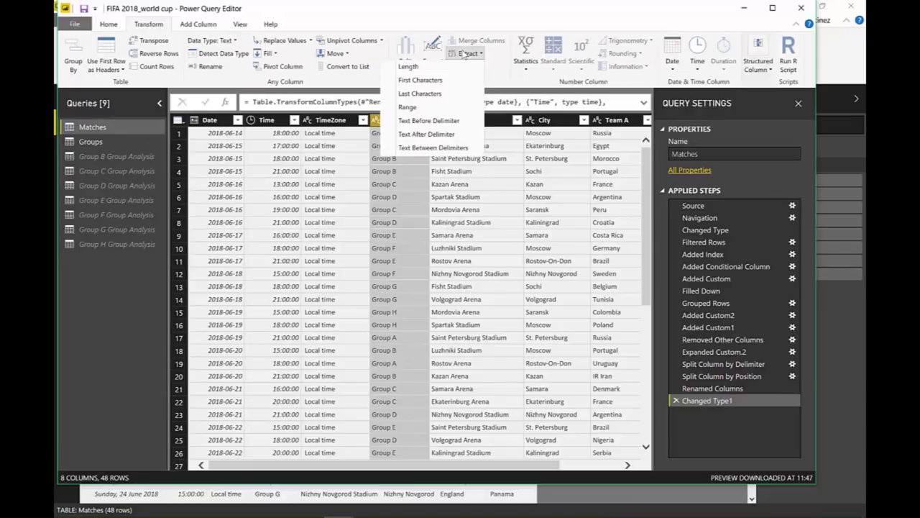
pyautogui.click(427, 134)
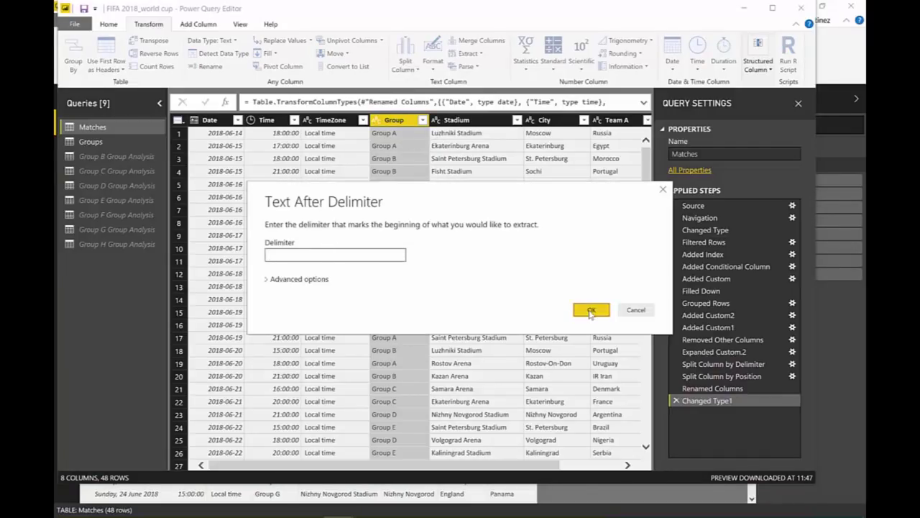
pyautogui.click(587, 309)
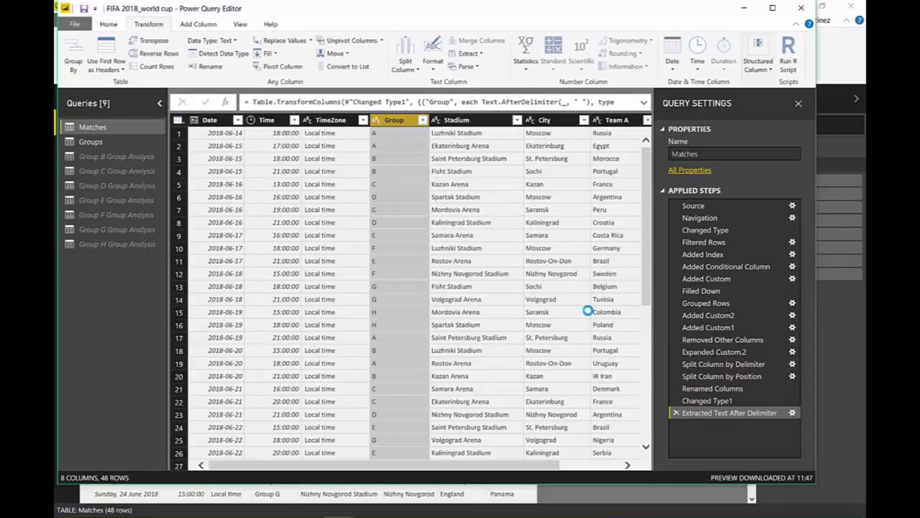
pyautogui.scroll(-5, 388, 238)
pyautogui.scroll(5, 393, 190)
pyautogui.moveTo(537, 465); pyautogui.dragTo(623, 466)
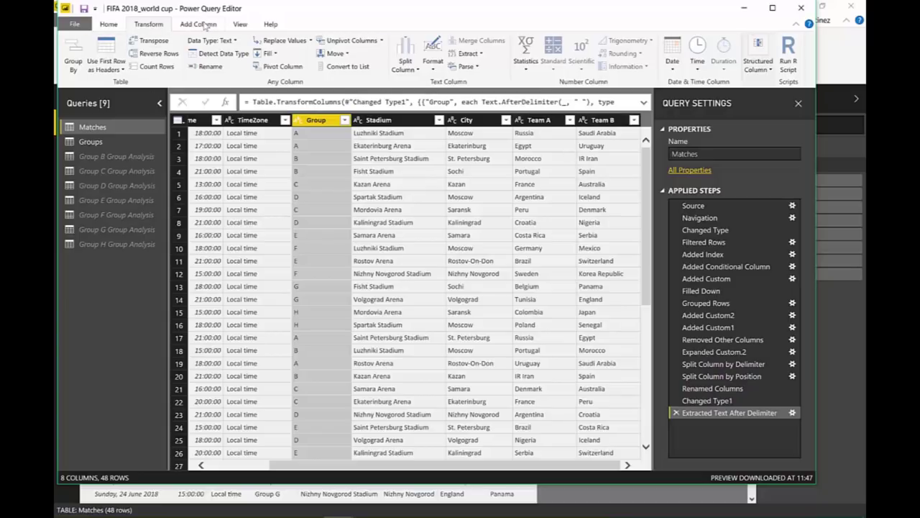
# Add an index column named MatchID that starts at 1.
pyautogui.click(206, 25)
pyautogui.click(204, 54)
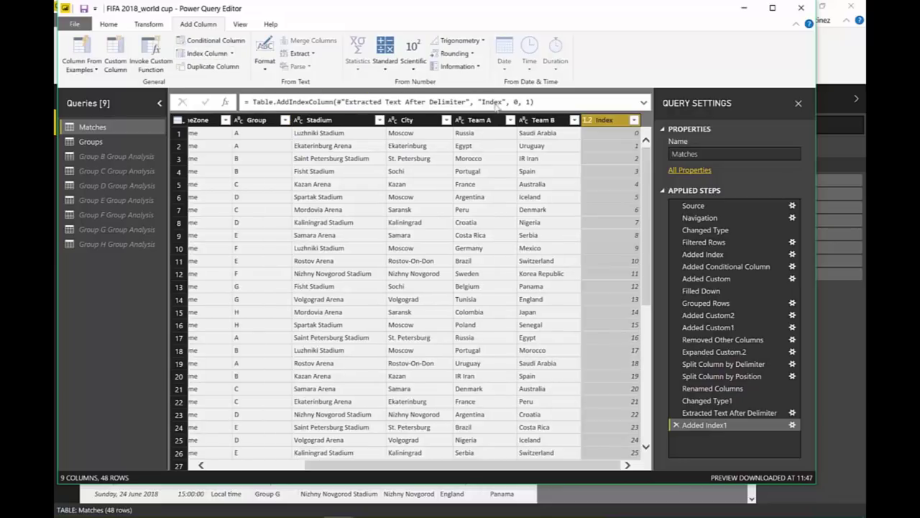
pyautogui.doubleClick(493, 102)
pyautogui.write('Match')
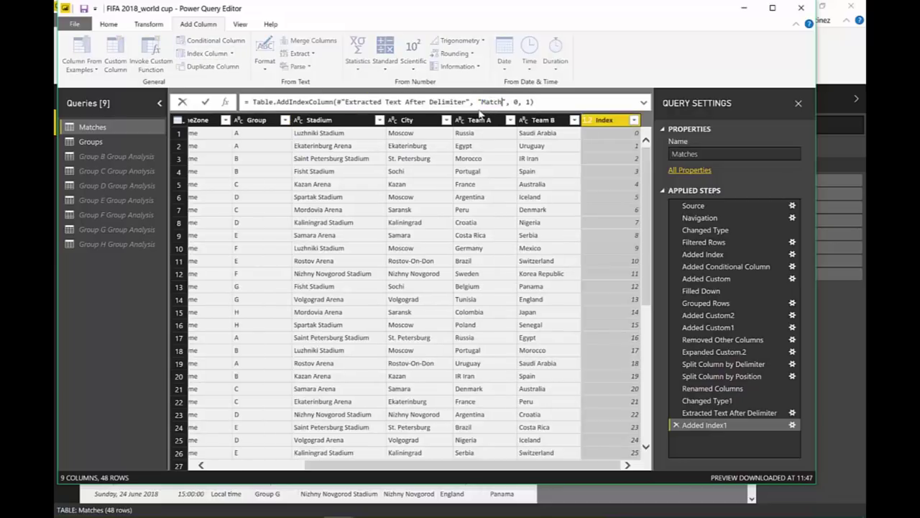
pyautogui.write('ID')
pyautogui.press('Return')
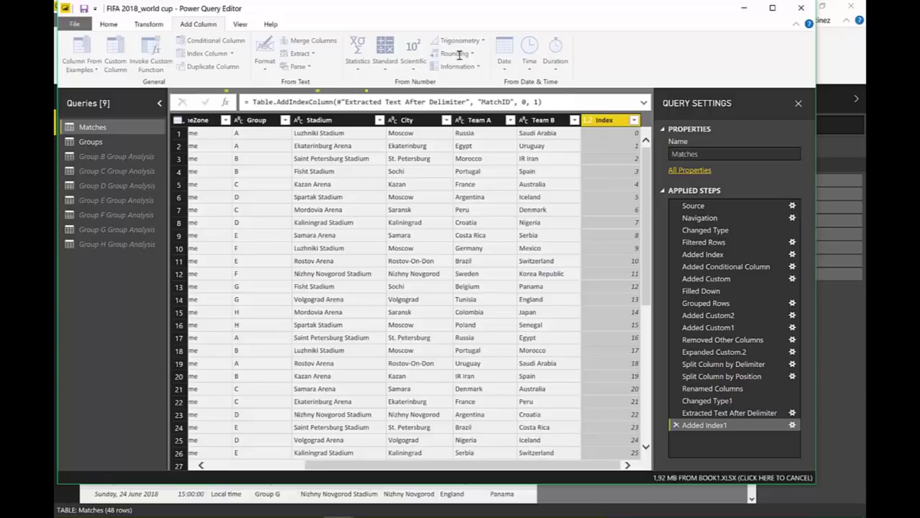
pyautogui.doubleClick(524, 102)
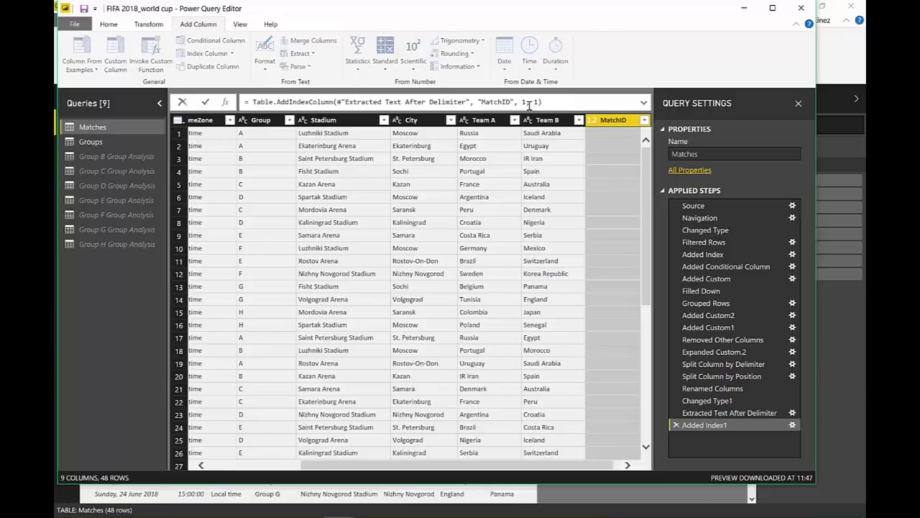
pyautogui.write('1')
pyautogui.press('Return')
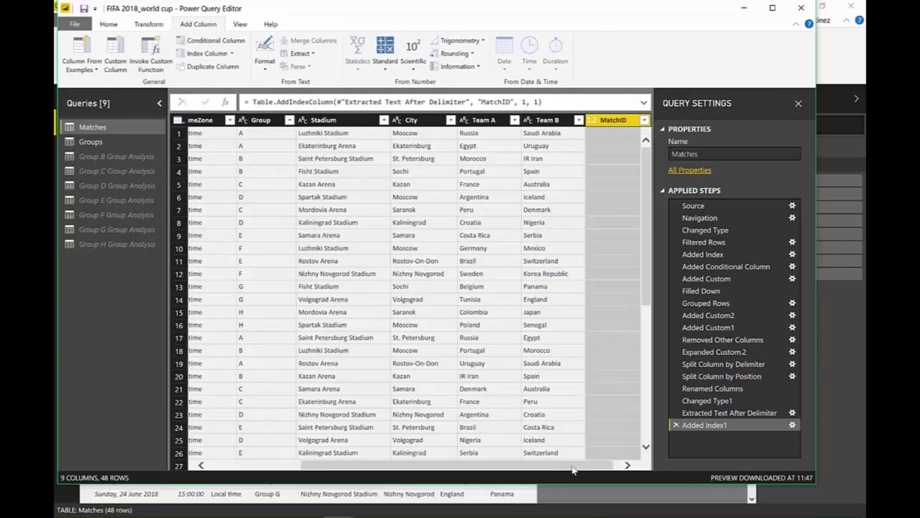
pyautogui.click(627, 465)
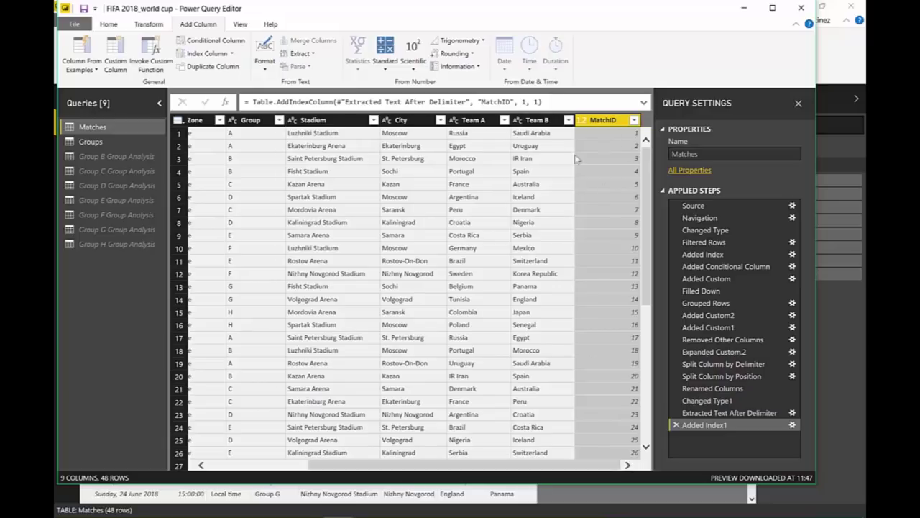
# Duplicate the Team A and Team B columns.
pyautogui.click(539, 121)
pyautogui.keyDown('ctrl'); pyautogui.click(463, 120); pyautogui.keyUp('ctrl')
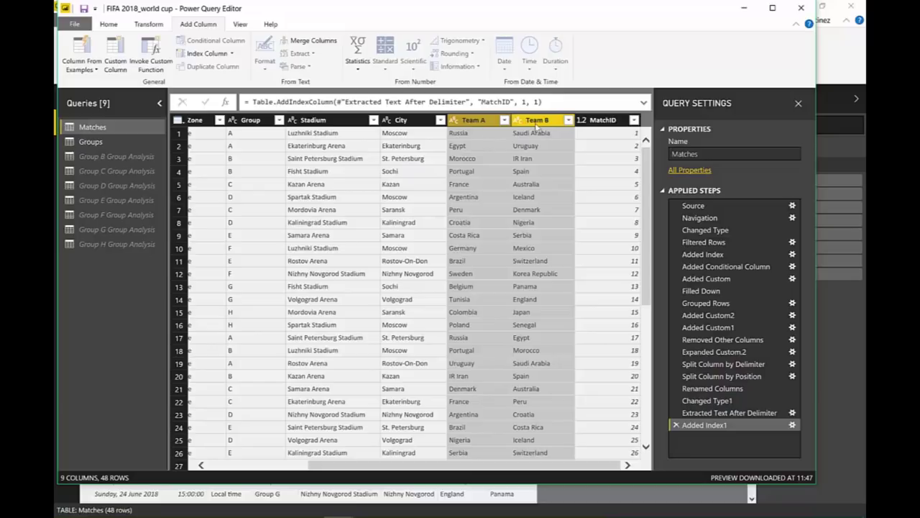
pyautogui.click(473, 121)
pyautogui.rightClick(474, 121)
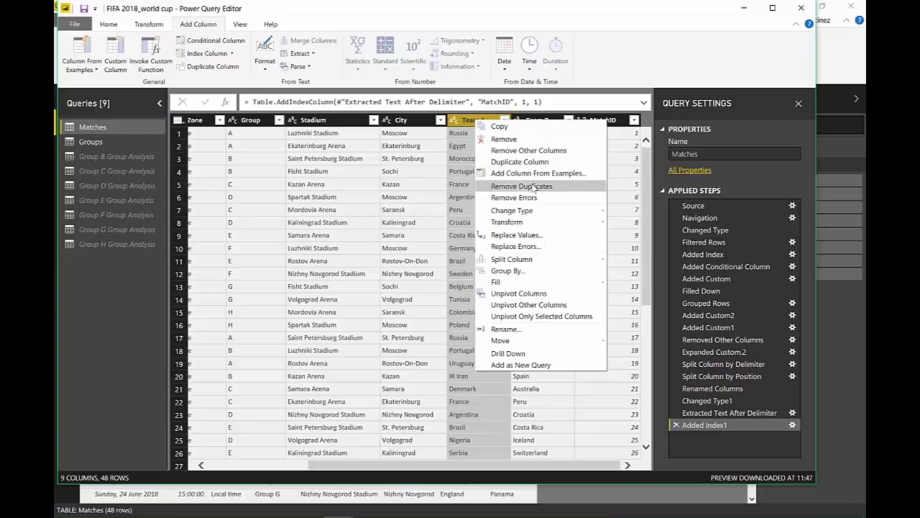
pyautogui.click(538, 161)
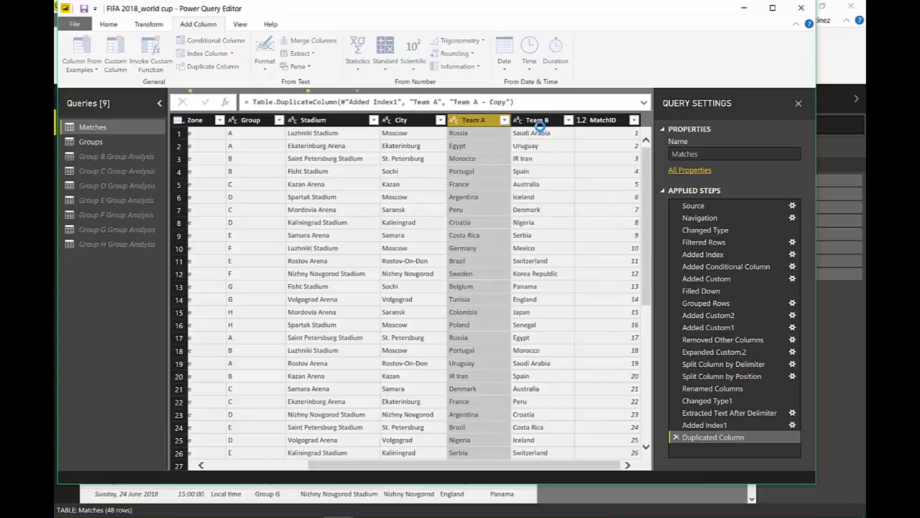
pyautogui.click(458, 124)
pyautogui.rightClick(457, 124)
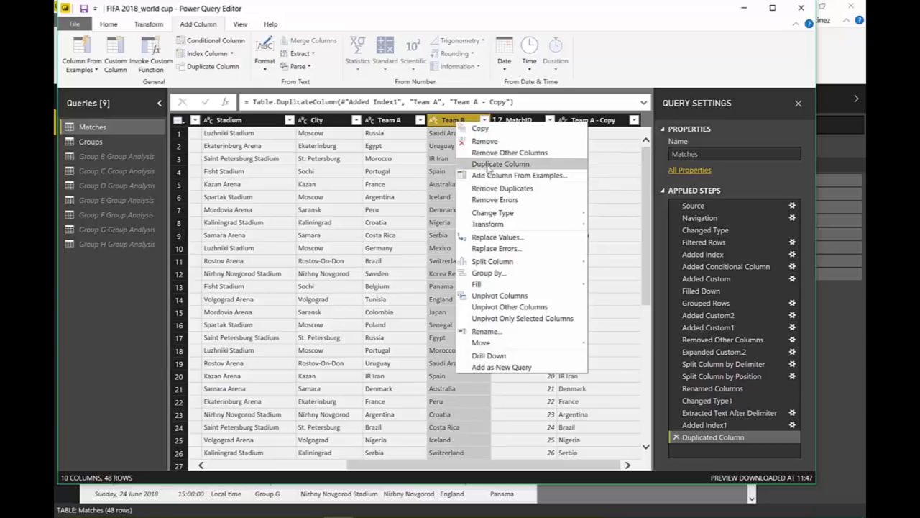
pyautogui.click(487, 166)
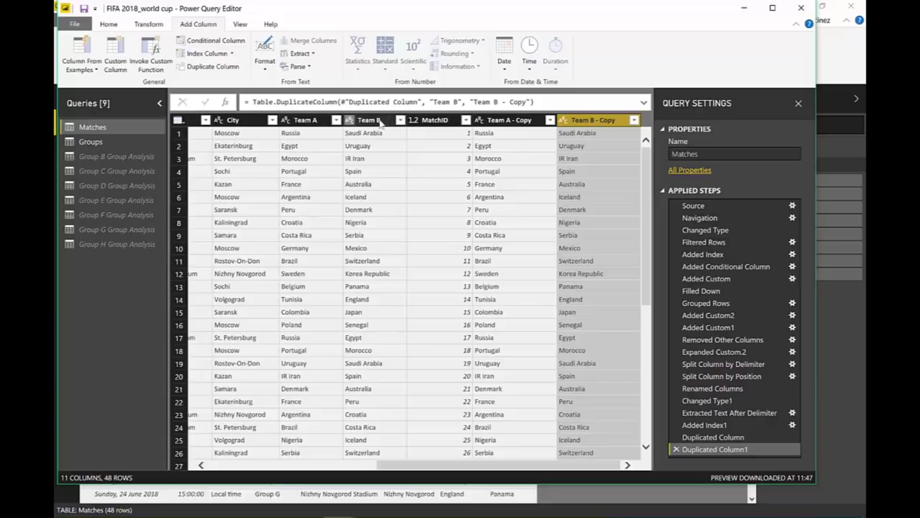
# Create a custom column named Matches with formula [Team A]&" - "&[Team B].
pyautogui.click(120, 55)
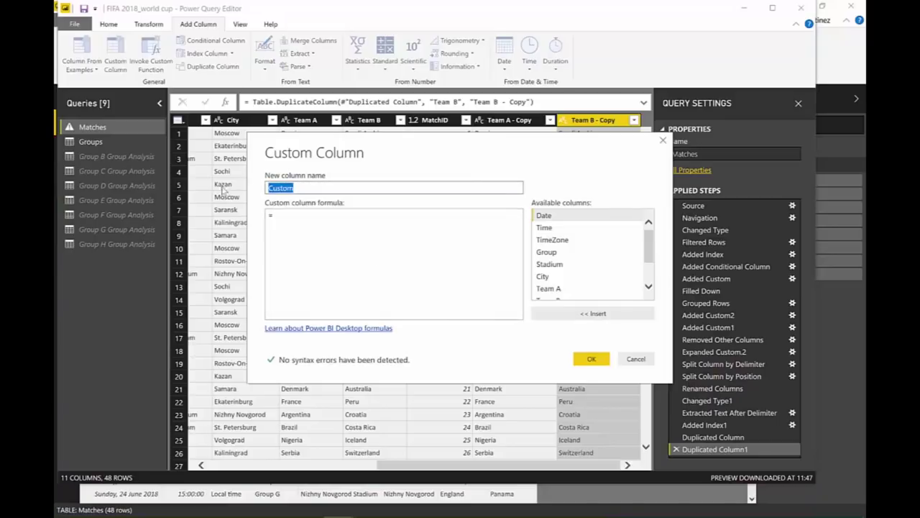
pyautogui.write('Match')
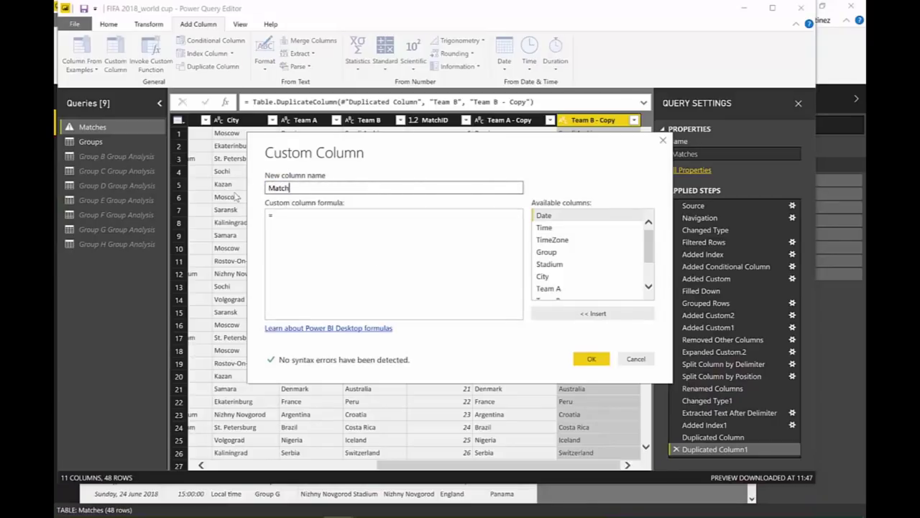
pyautogui.write('es')
pyautogui.click(363, 265)
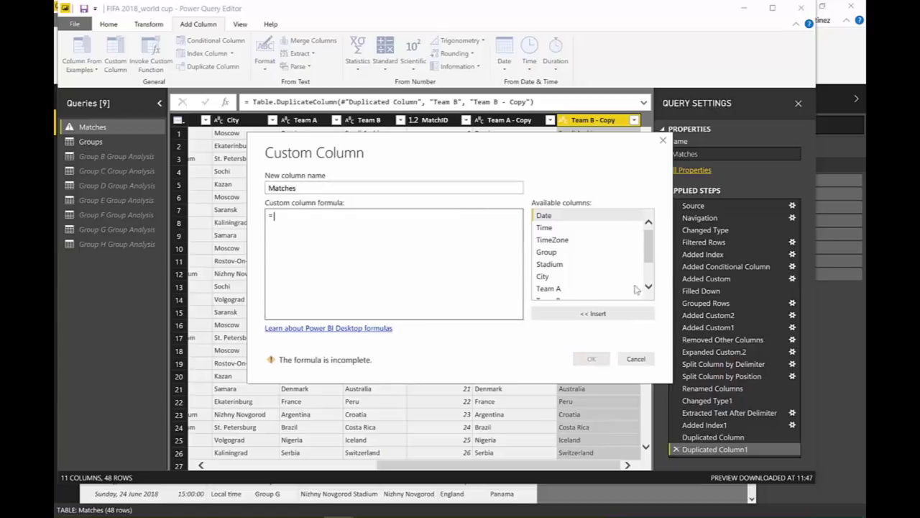
pyautogui.scroll(-1, 636, 289)
pyautogui.doubleClick(547, 275)
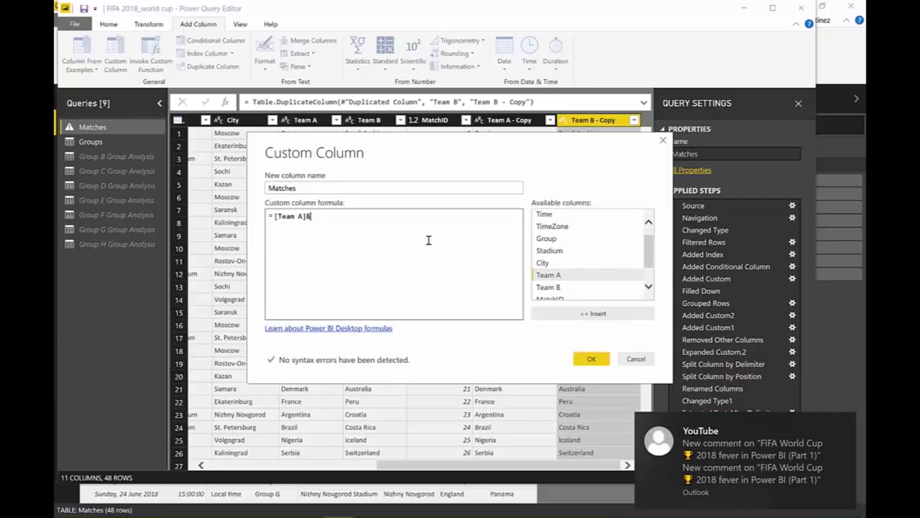
pyautogui.write('&" -')
pyautogui.press('BackSpace')
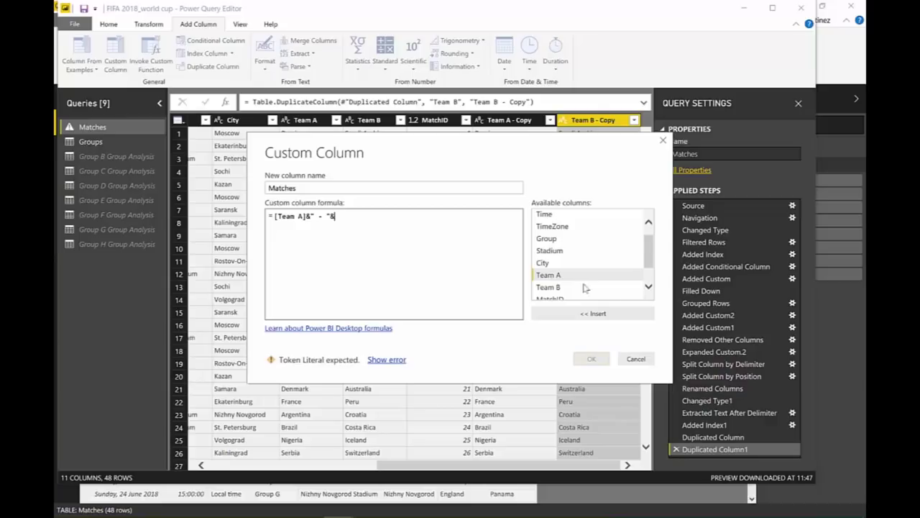
pyautogui.doubleClick(559, 297)
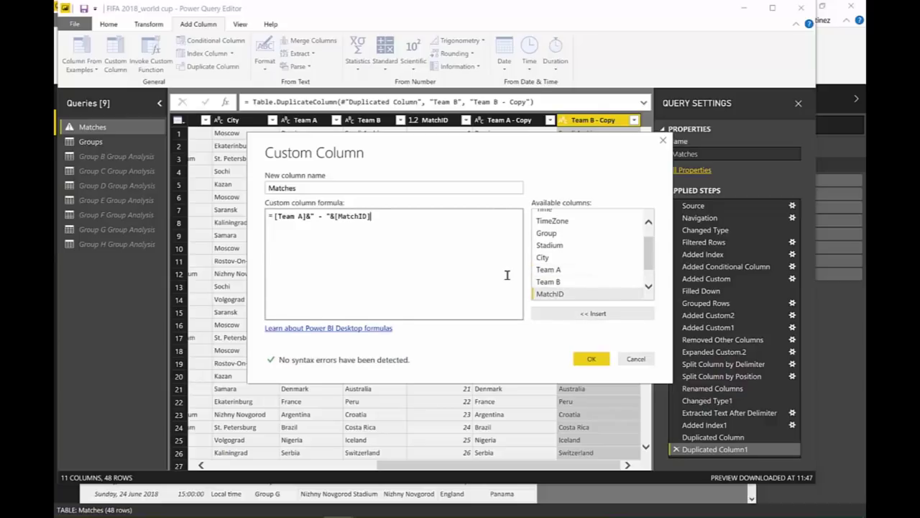
pyautogui.press('BackSpace')
pyautogui.press('BackSpace')
pyautogui.press('BackSpace')
pyautogui.press('BackSpace')
pyautogui.press('BackSpace')
pyautogui.doubleClick(547, 281)
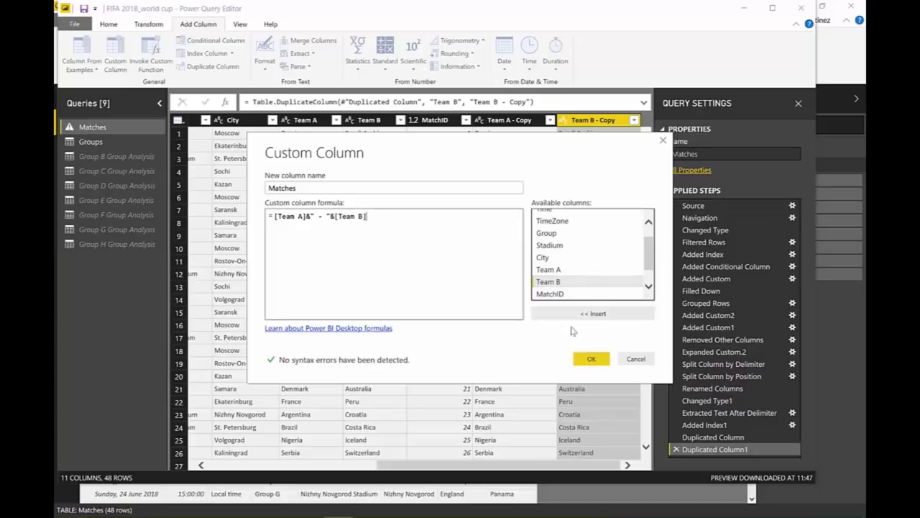
pyautogui.click(592, 359)
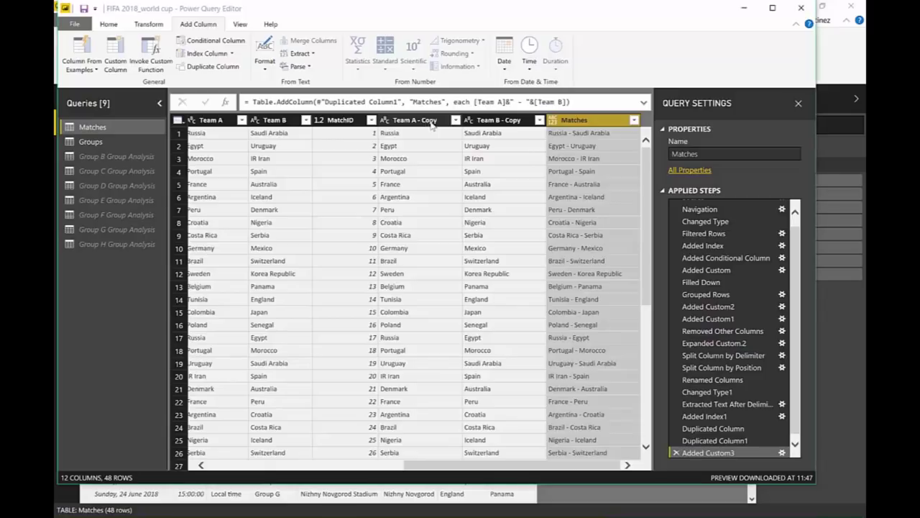
# Unpivot the Team A - Copy and Team B - Copy columns into rows.
pyautogui.click(414, 120)
pyautogui.keyDown('ctrl'); pyautogui.click(498, 119); pyautogui.keyUp('ctrl')
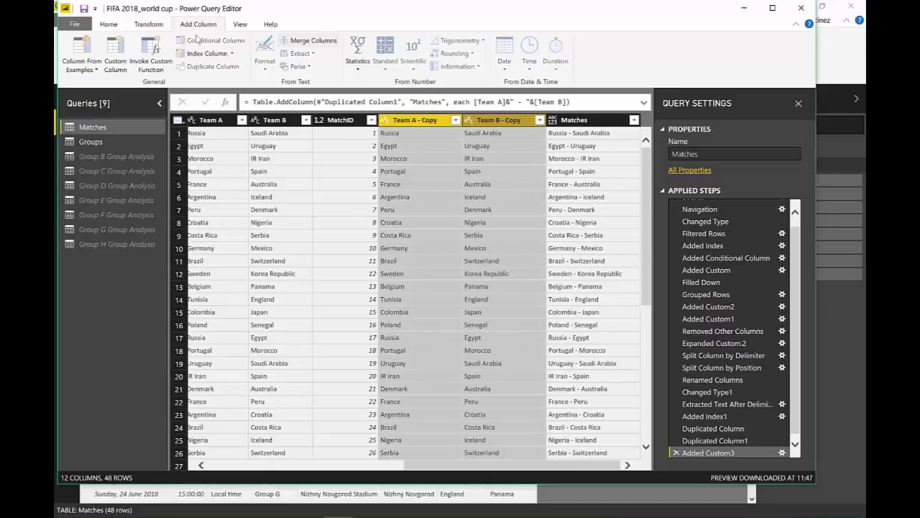
pyautogui.click(147, 24)
pyautogui.click(345, 41)
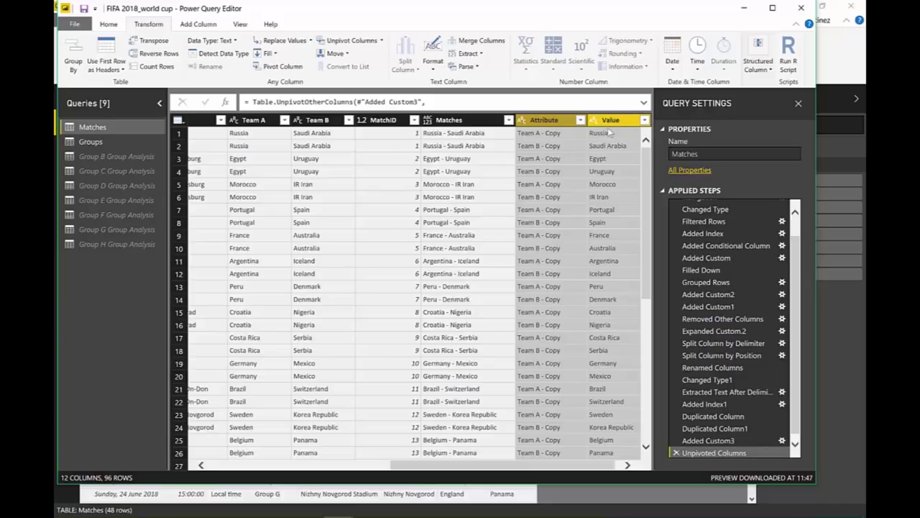
# Rename the Value column to Teams and remove the Attribute column.
pyautogui.click(559, 123)
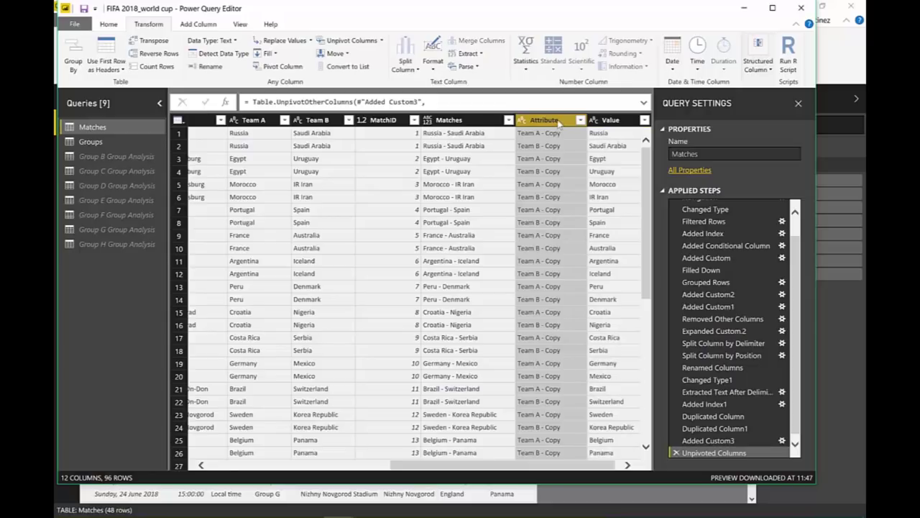
pyautogui.click(607, 121)
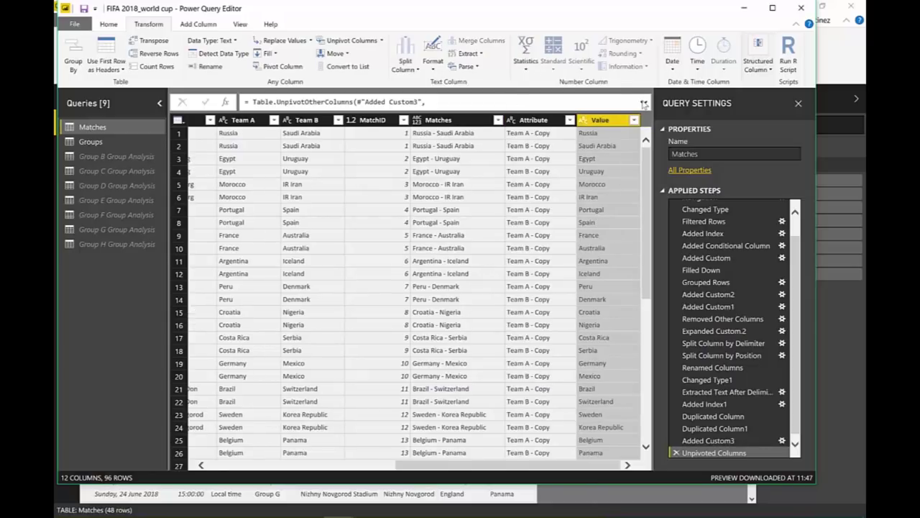
pyautogui.click(644, 102)
pyautogui.doubleClick(420, 121)
pyautogui.write('T')
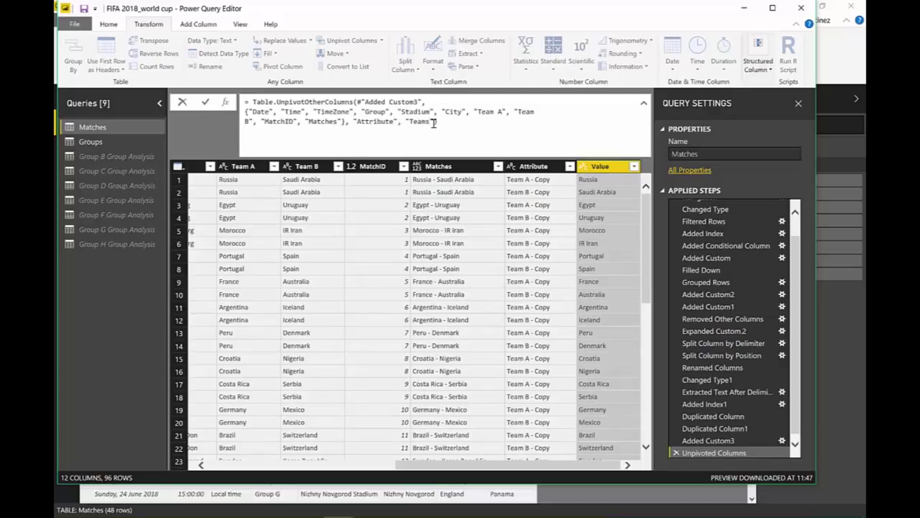
pyautogui.press('Return')
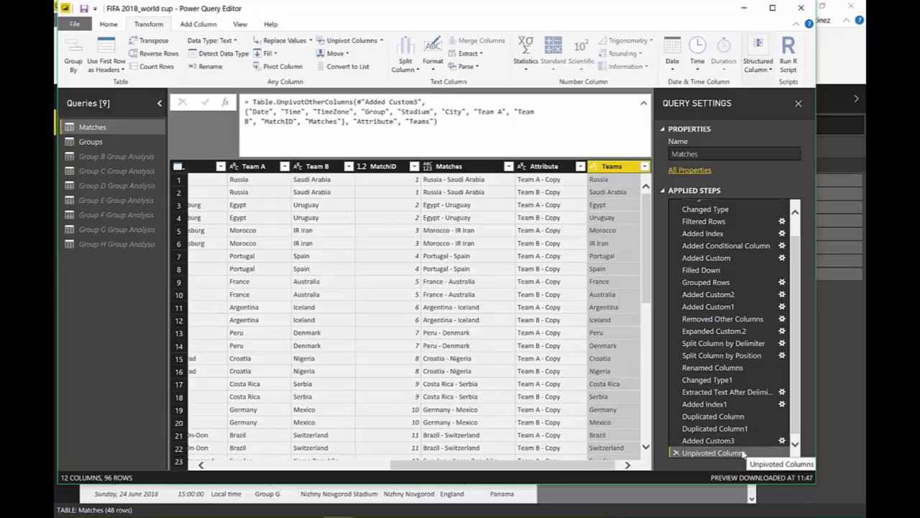
pyautogui.click(544, 166)
pyautogui.rightClick(552, 168)
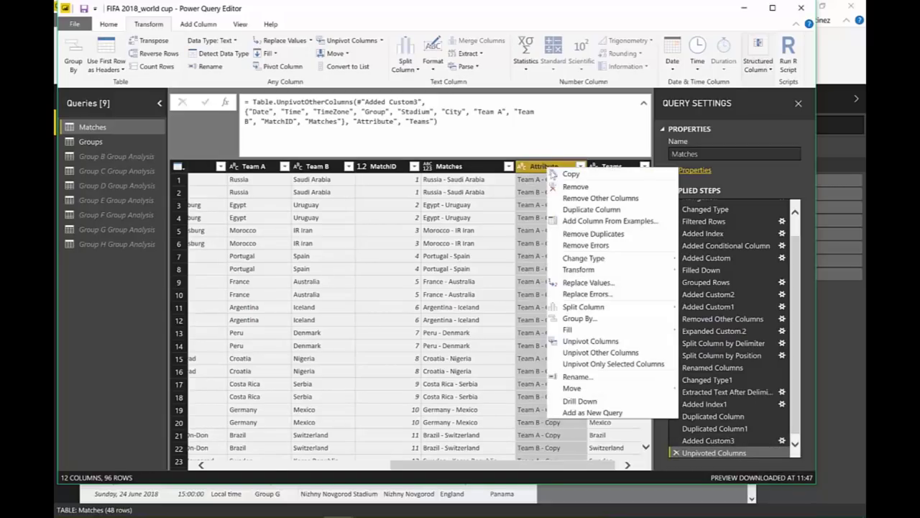
pyautogui.click(570, 188)
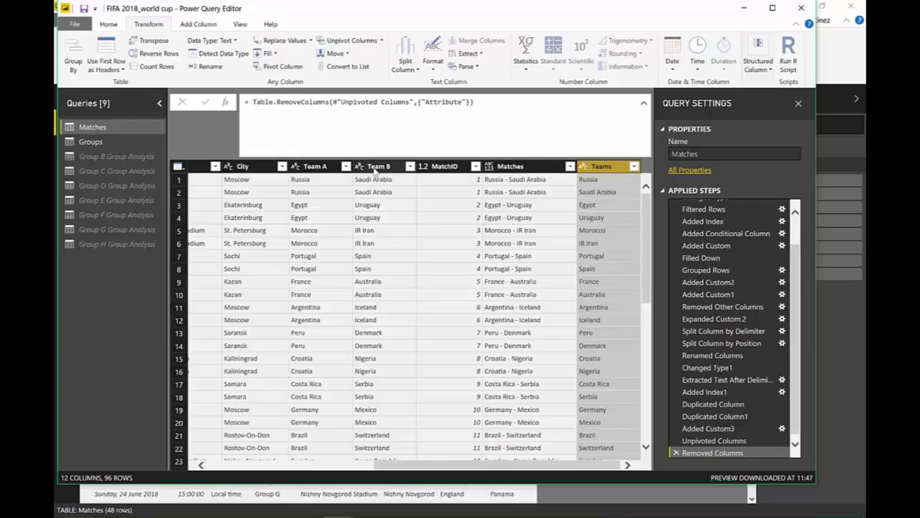
# Set MatchID and Matches to the Text data type, then Close & Apply.
pyautogui.click(444, 167)
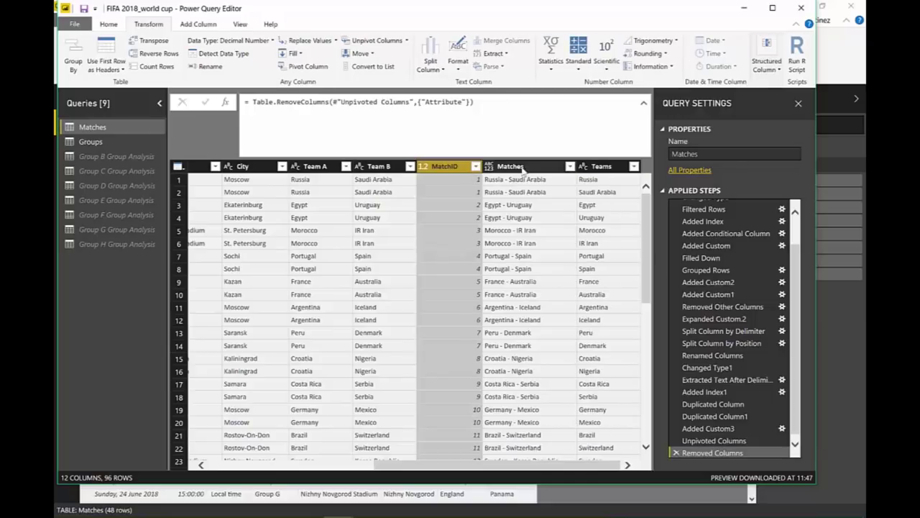
pyautogui.keyDown('ctrl'); pyautogui.click(522, 168); pyautogui.keyUp('ctrl')
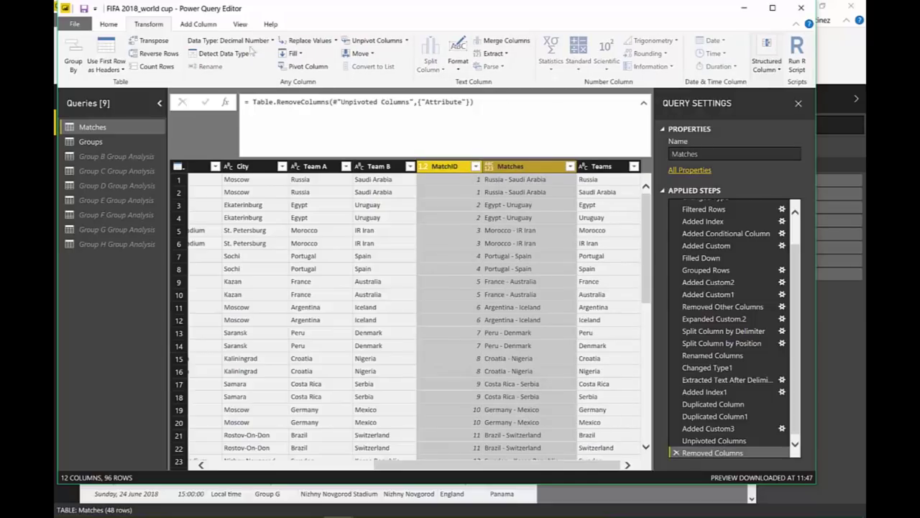
pyautogui.click(104, 24)
pyautogui.click(608, 41)
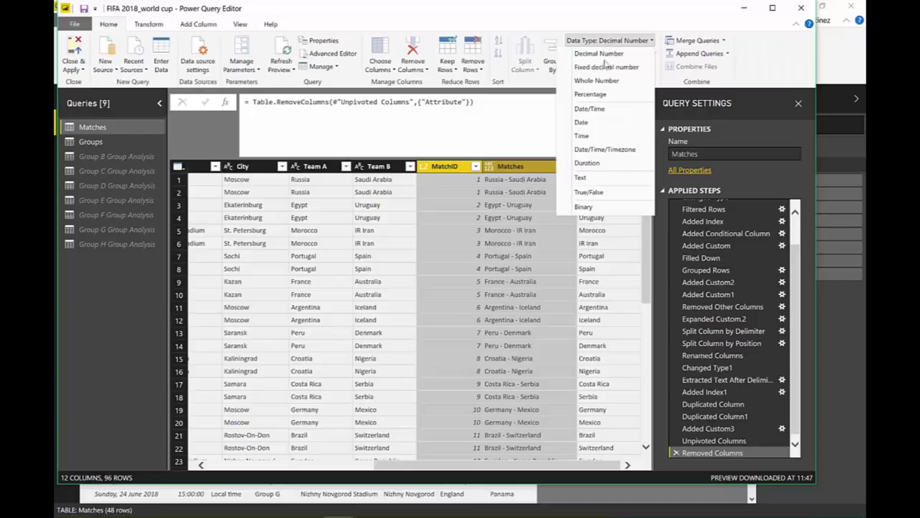
pyautogui.click(590, 180)
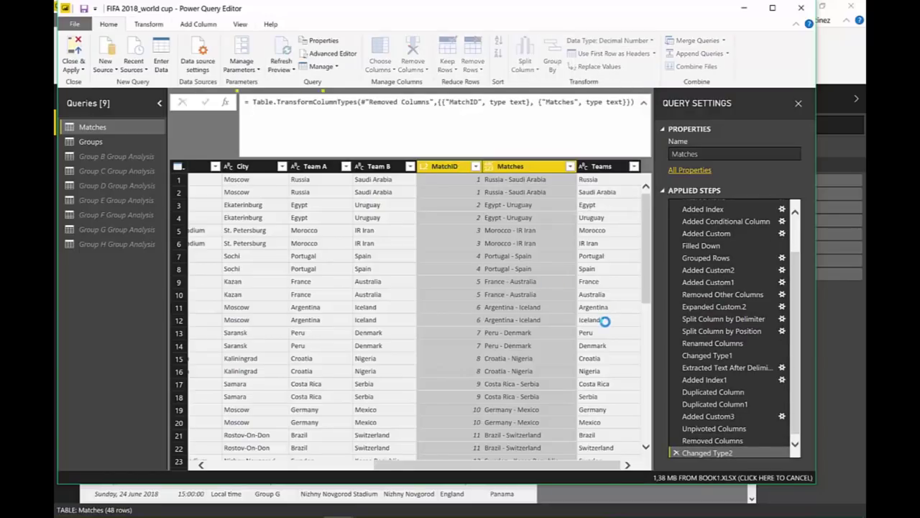
pyautogui.click(73, 51)
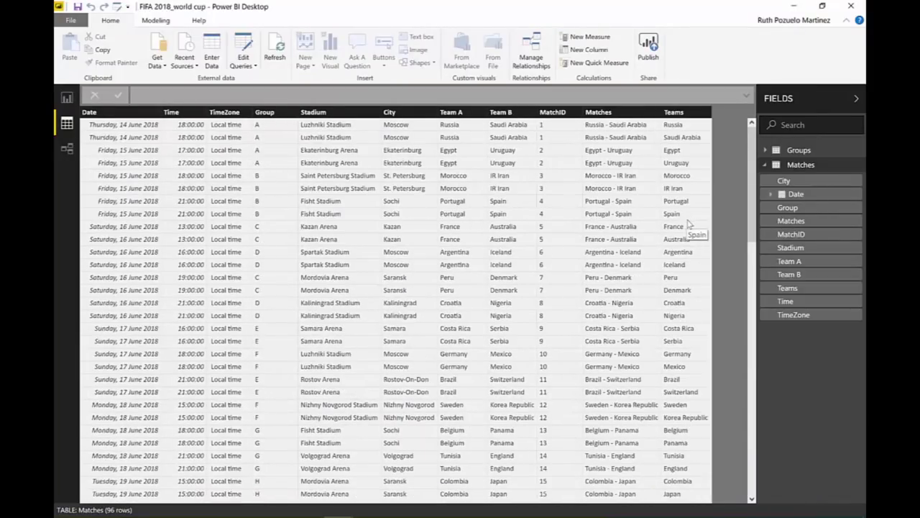
# Add a map visual on the report page using Teams as its location.
pyautogui.click(67, 98)
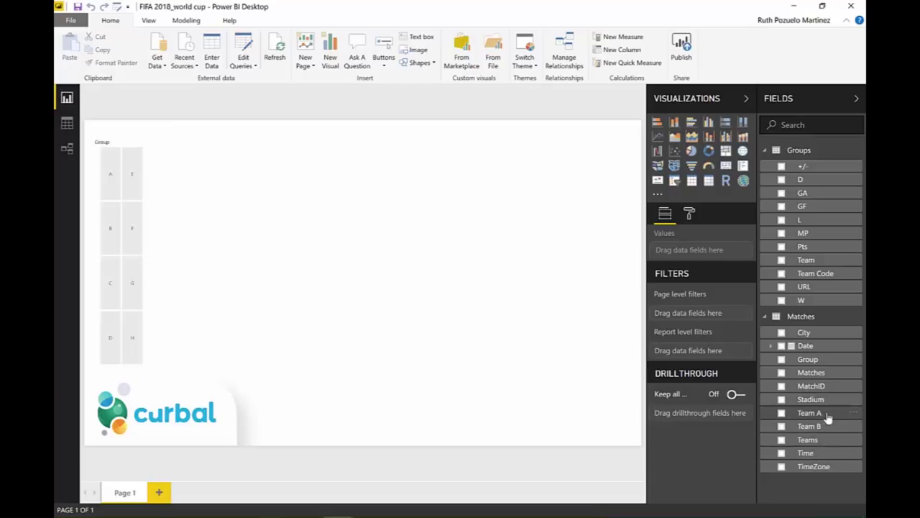
pyautogui.moveTo(821, 438); pyautogui.dragTo(422, 230)
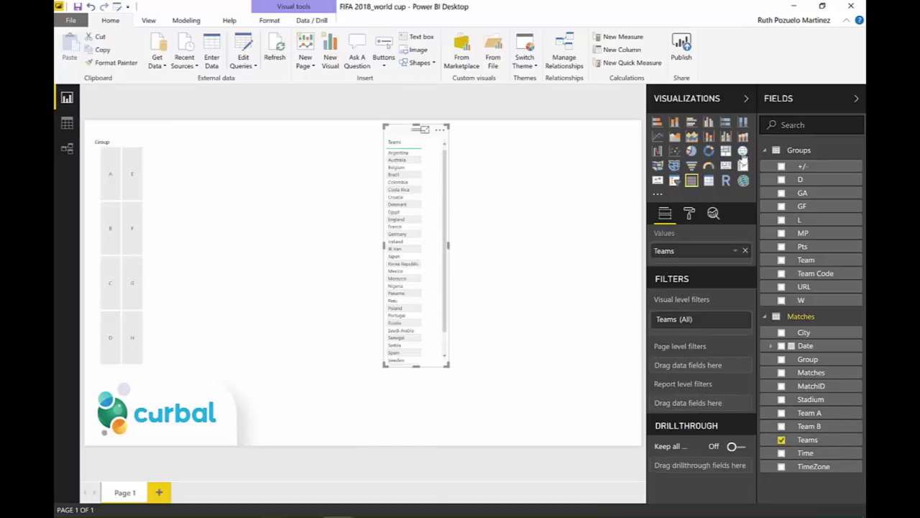
pyautogui.click(742, 151)
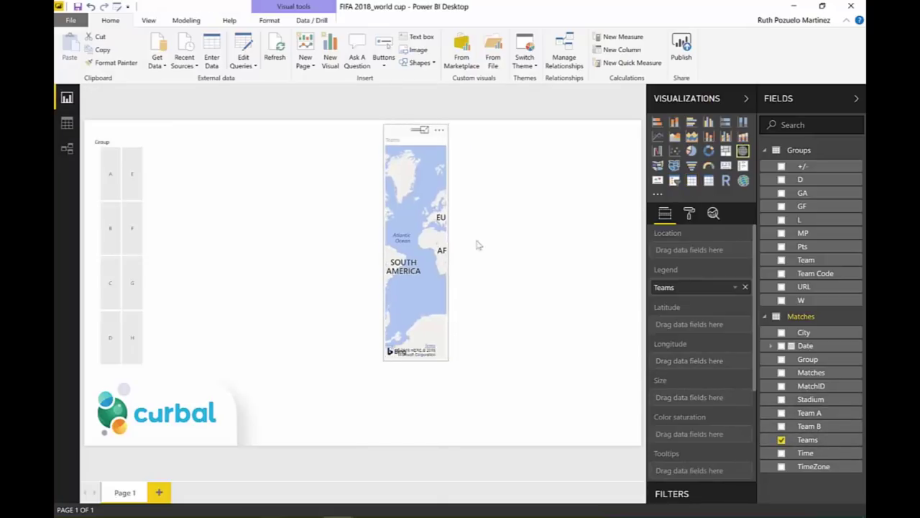
pyautogui.moveTo(448, 360); pyautogui.dragTo(517, 218)
pyautogui.moveTo(352, 147); pyautogui.dragTo(155, 157)
pyautogui.moveTo(712, 287); pyautogui.dragTo(704, 257)
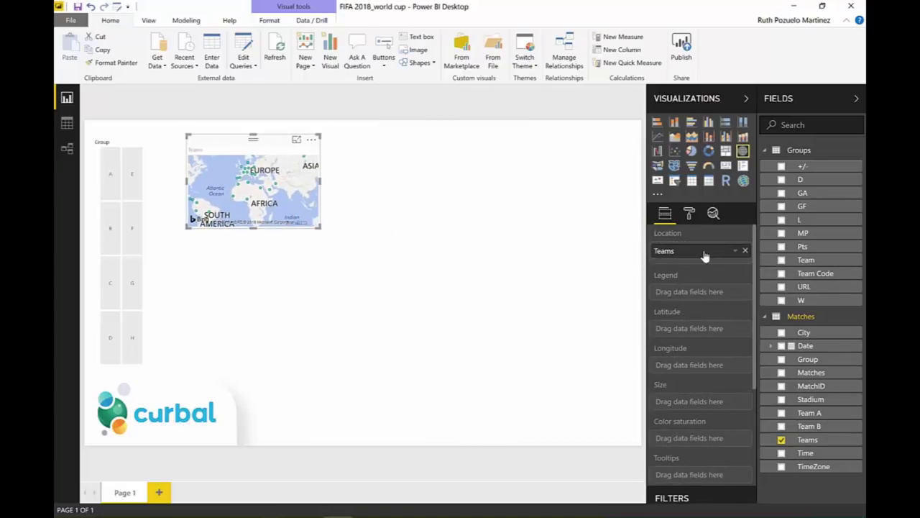
# Make the map bubbles red at 18% size with category labels on.
pyautogui.click(689, 213)
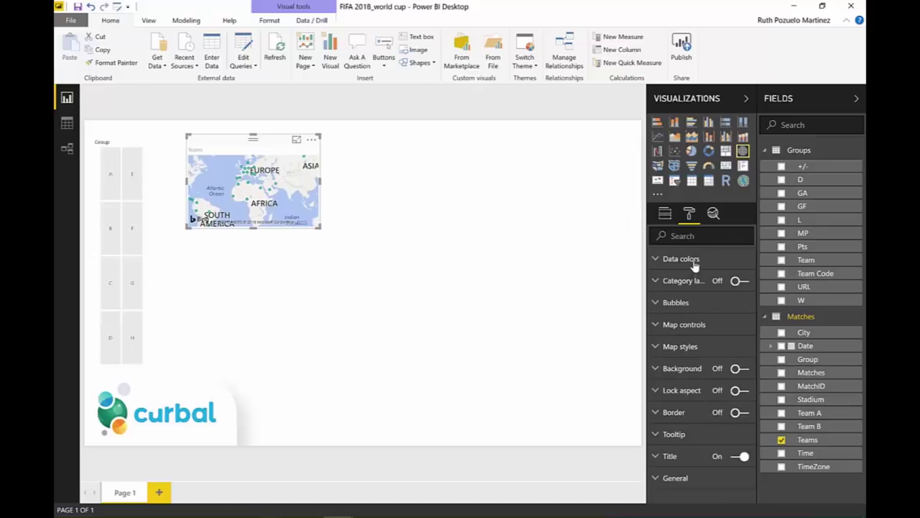
pyautogui.click(694, 260)
pyautogui.click(733, 283)
pyautogui.click(694, 310)
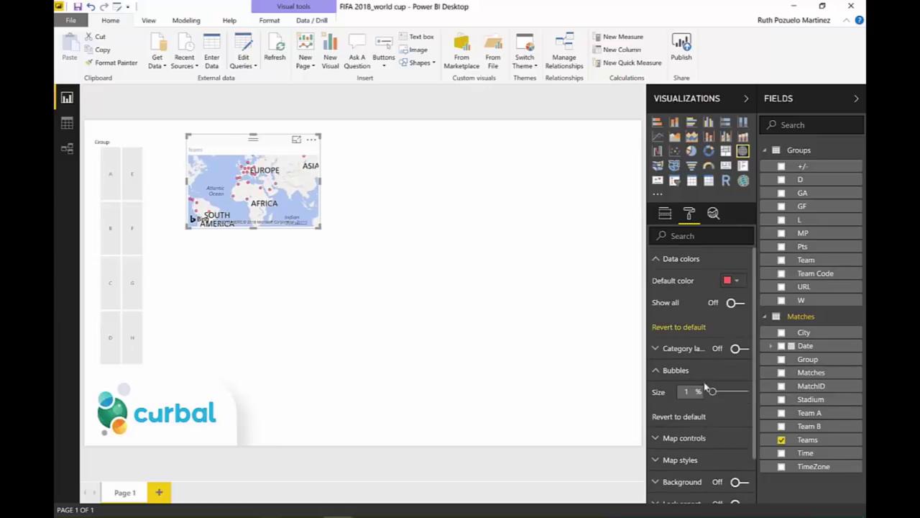
pyautogui.click(681, 372)
pyautogui.moveTo(715, 396); pyautogui.dragTo(719, 394)
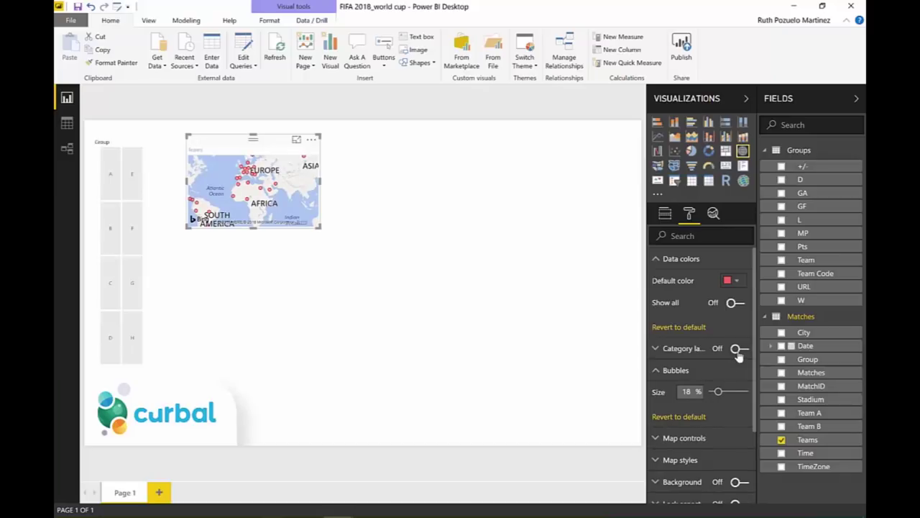
pyautogui.click(739, 348)
pyautogui.click(675, 350)
pyautogui.click(666, 350)
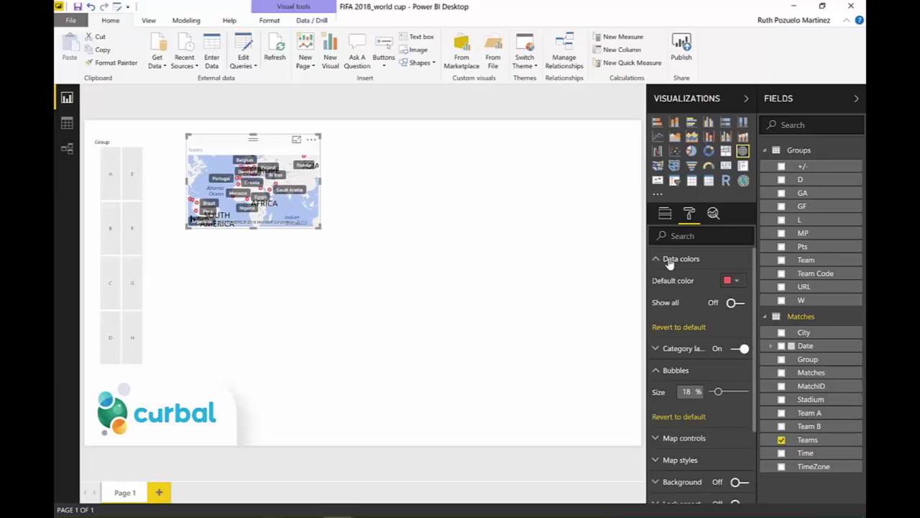
pyautogui.click(669, 260)
# Switch the map style to the Dark theme.
pyautogui.click(688, 375)
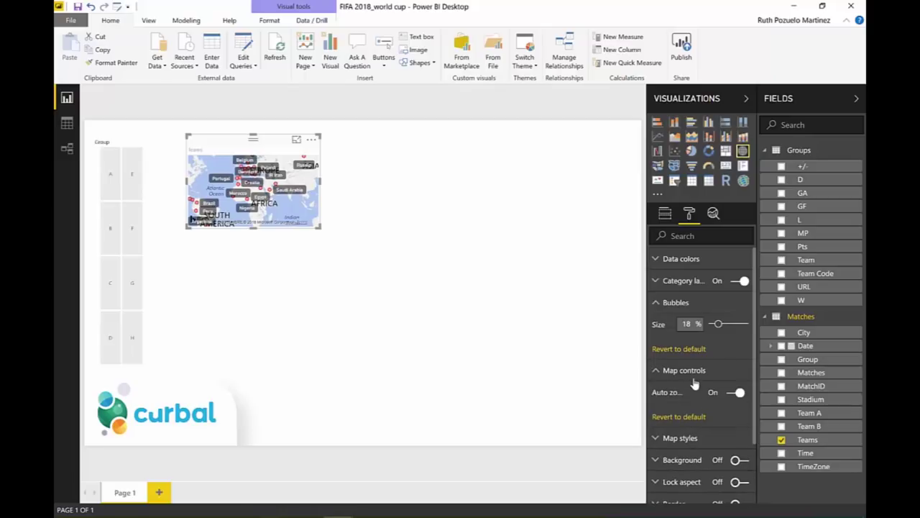
pyautogui.click(689, 437)
pyautogui.scroll(-3, 696, 437)
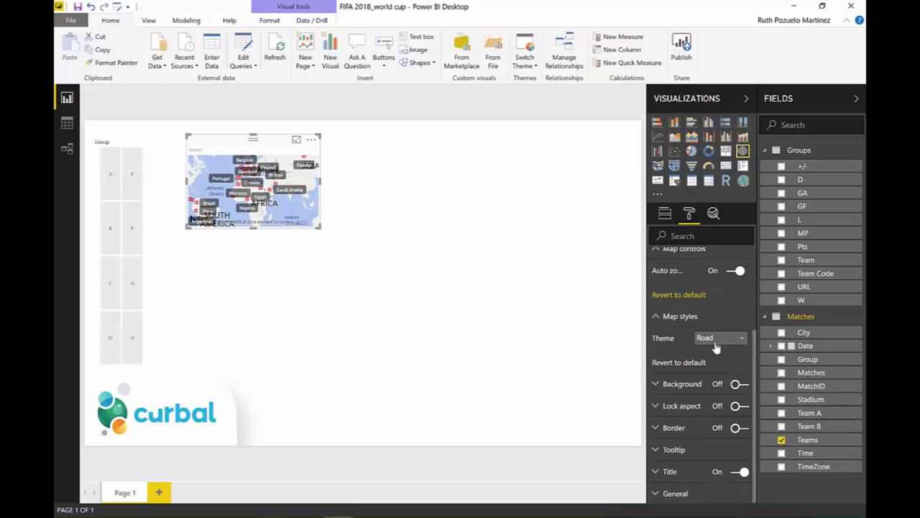
pyautogui.click(721, 337)
pyautogui.click(712, 362)
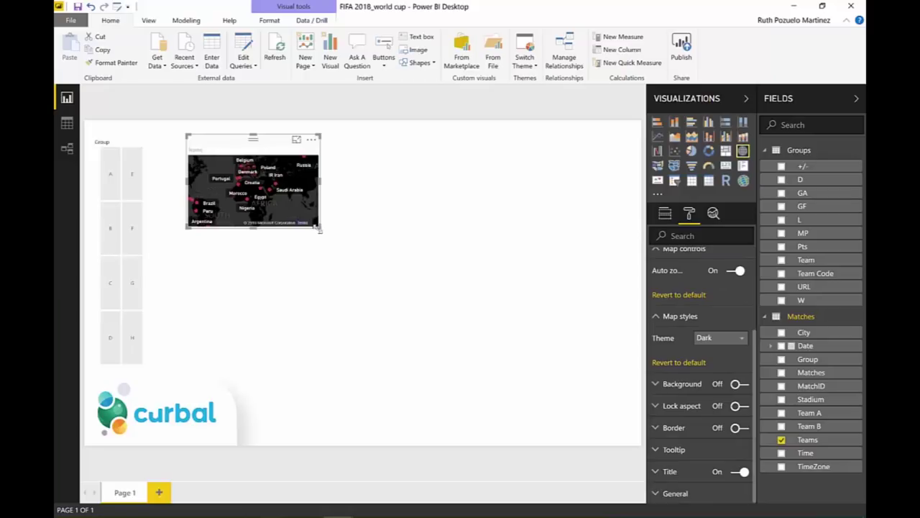
# Resize the Group slicer into one tall column and enlarge the map beside it.
pyautogui.moveTo(323, 232); pyautogui.dragTo(331, 240)
pyautogui.moveTo(268, 151); pyautogui.dragTo(260, 141)
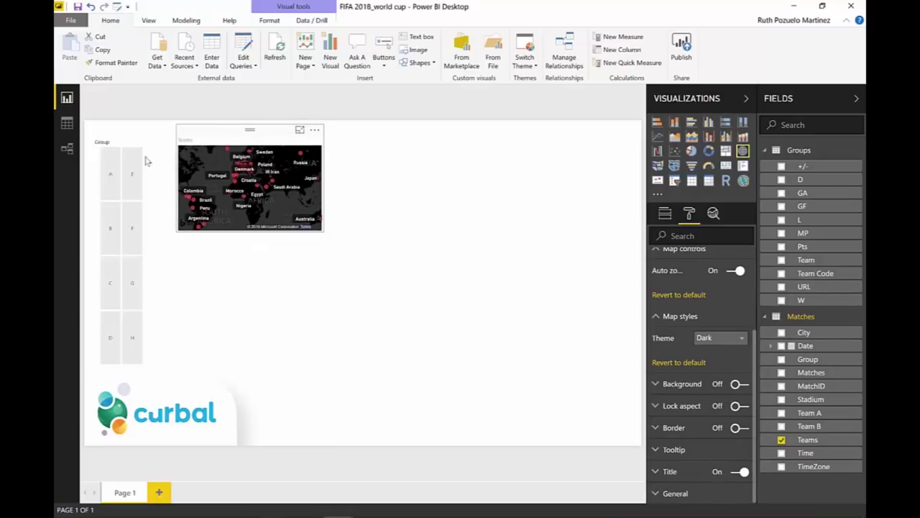
pyautogui.click(128, 147)
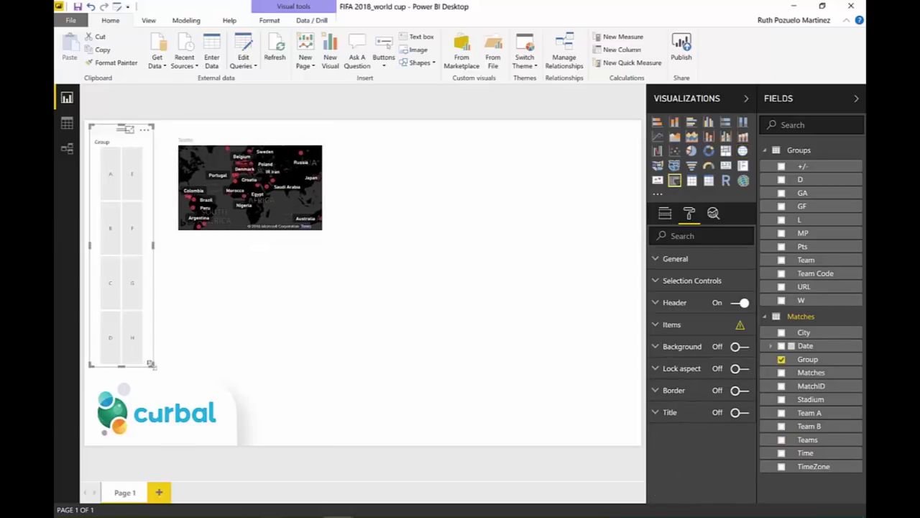
pyautogui.moveTo(151, 364)
pyautogui.mouseDown()
pyautogui.moveTo(142, 381)
pyautogui.moveTo(140, 373)
pyautogui.mouseUp()
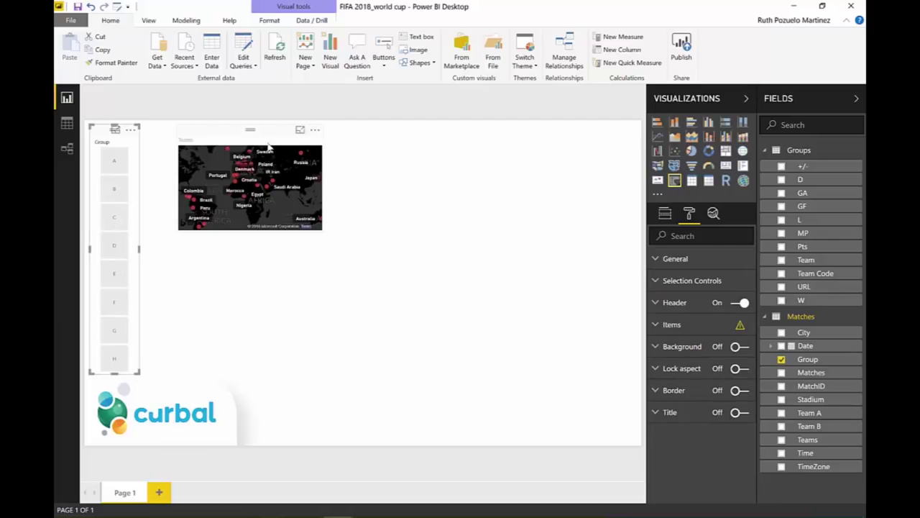
pyautogui.moveTo(278, 144); pyautogui.dragTo(257, 142)
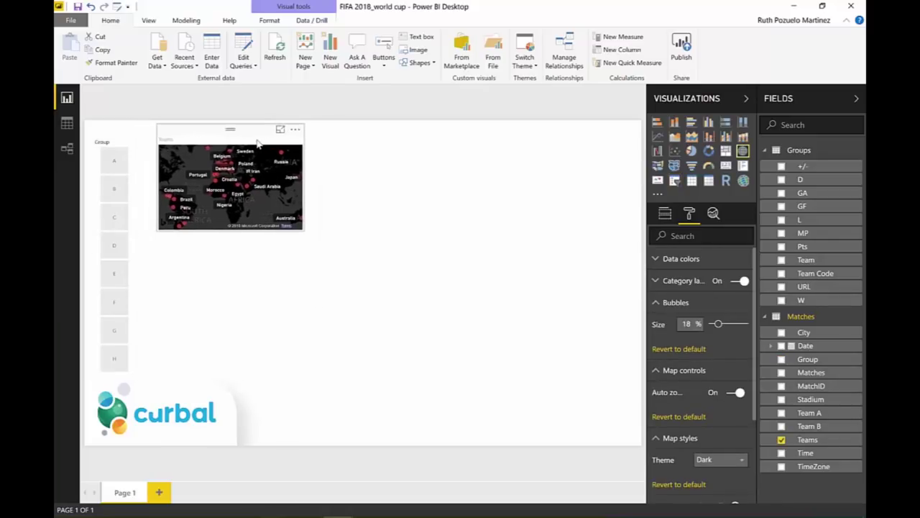
pyautogui.moveTo(307, 239); pyautogui.dragTo(316, 240)
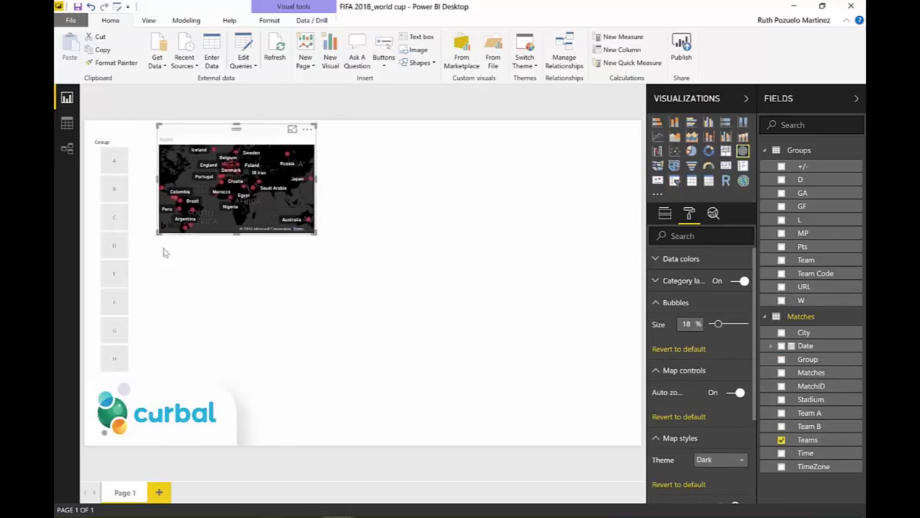
# Search the visuals marketplace for 'calendar' and add the Custom Calendar by Akvelon visual.
pyautogui.click(657, 194)
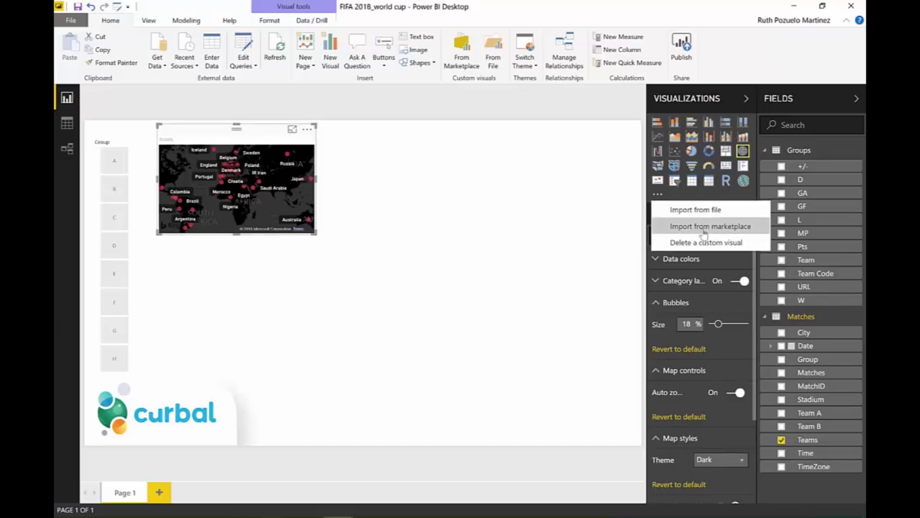
pyautogui.click(702, 227)
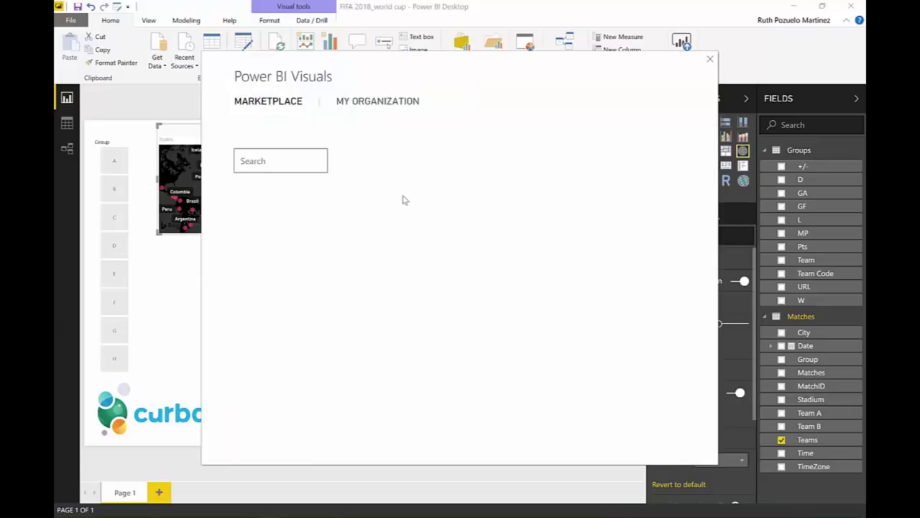
pyautogui.click(299, 164)
pyautogui.write('ca')
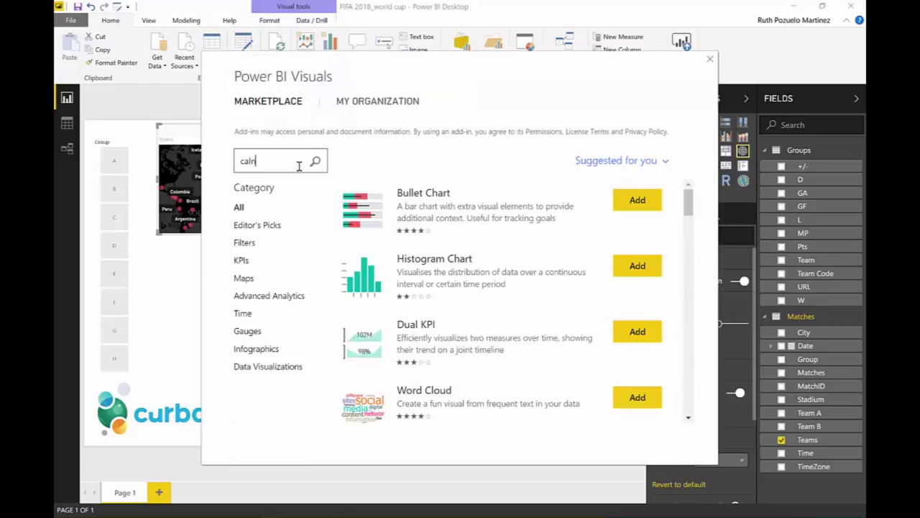
pyautogui.write('lendar')
pyautogui.press('Return')
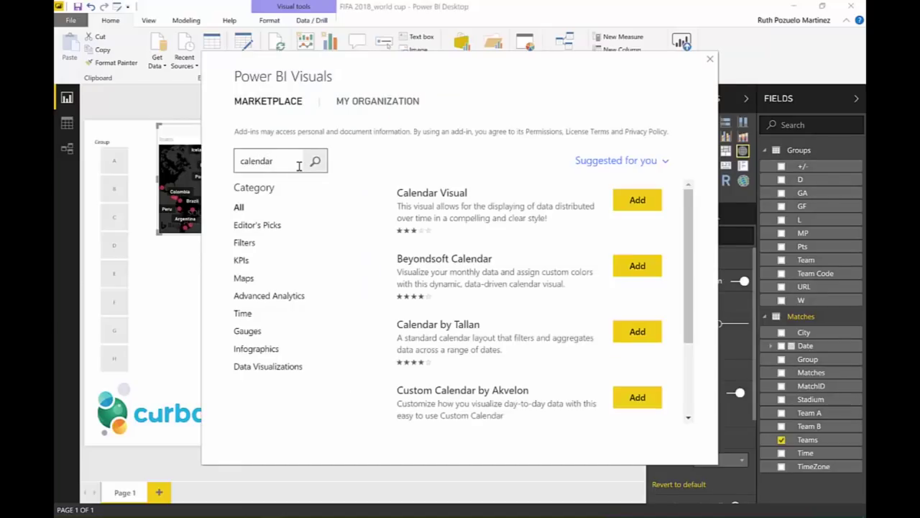
pyautogui.scroll(-3, 453, 222)
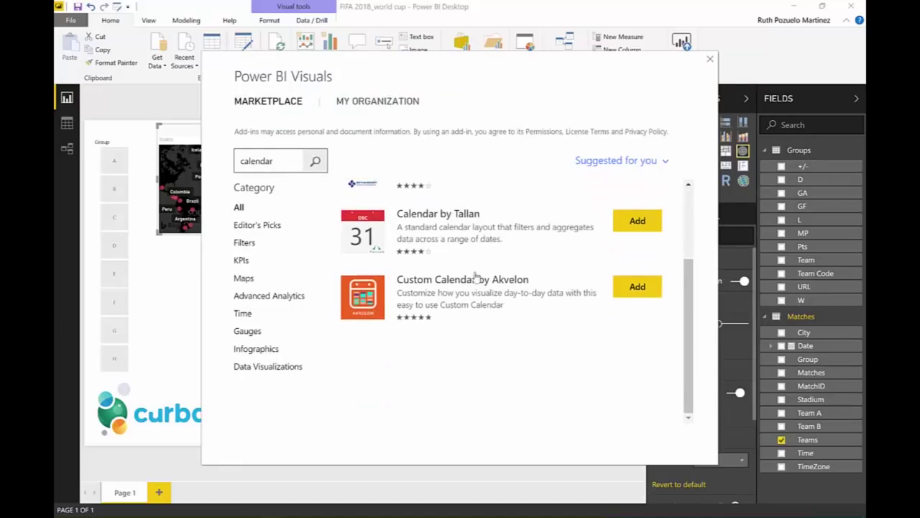
pyautogui.click(475, 275)
pyautogui.click(276, 280)
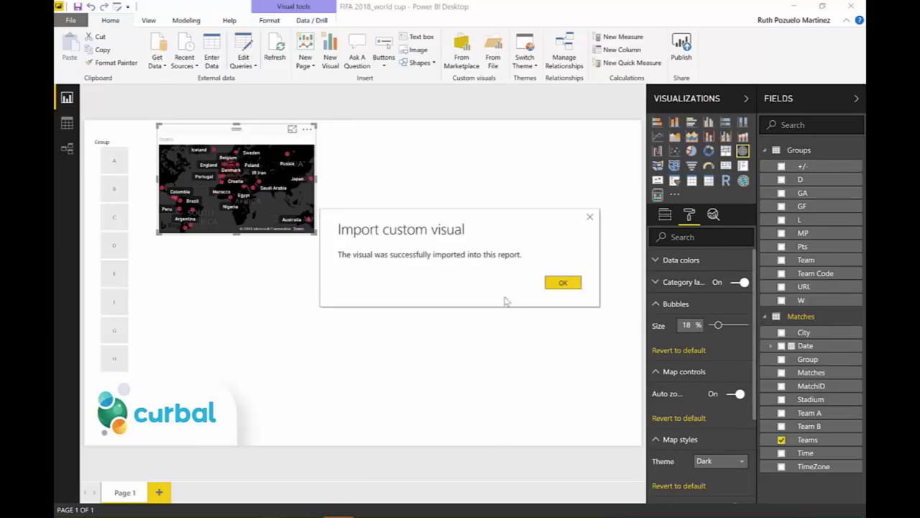
pyautogui.click(563, 284)
# Add a calendar visual showing the match Date, enlarged to display the whole June 2018 month.
pyautogui.click(601, 246)
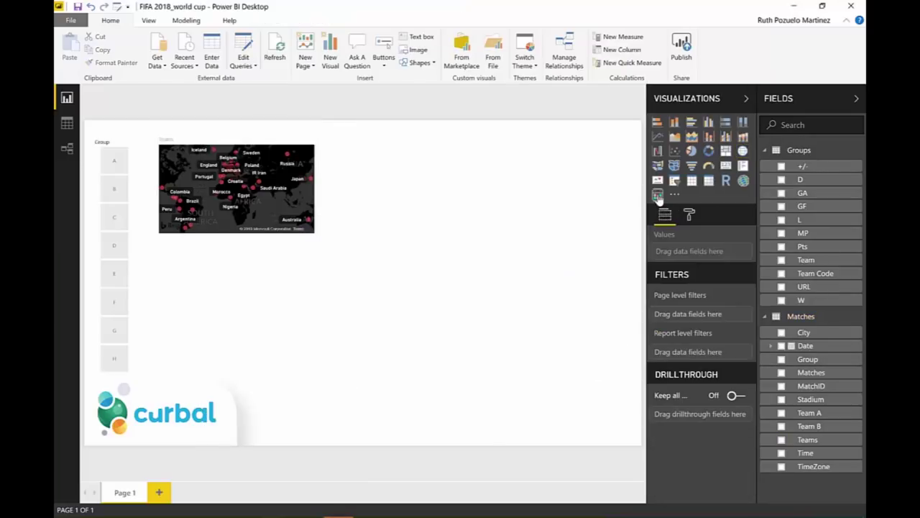
pyautogui.click(657, 194)
pyautogui.moveTo(805, 346); pyautogui.dragTo(243, 254)
pyautogui.moveTo(317, 353); pyautogui.dragTo(333, 425)
pyautogui.click(624, 343)
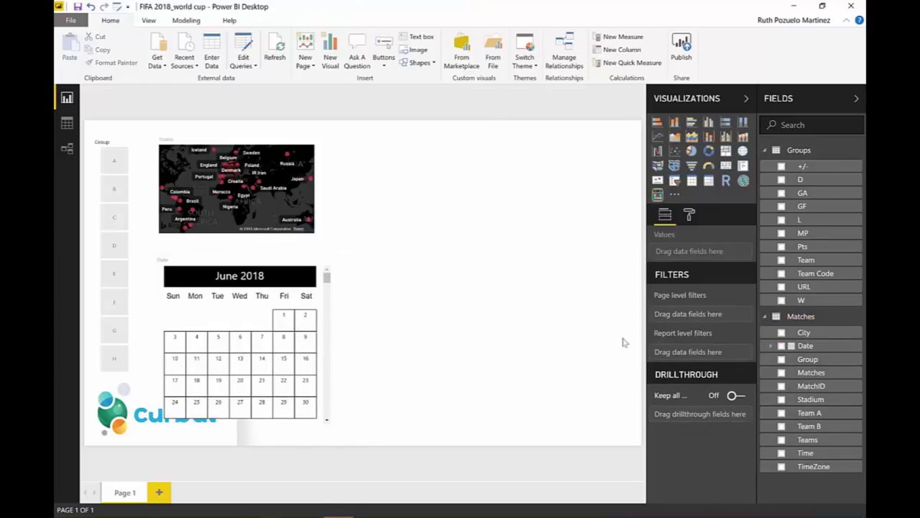
pyautogui.click(243, 260)
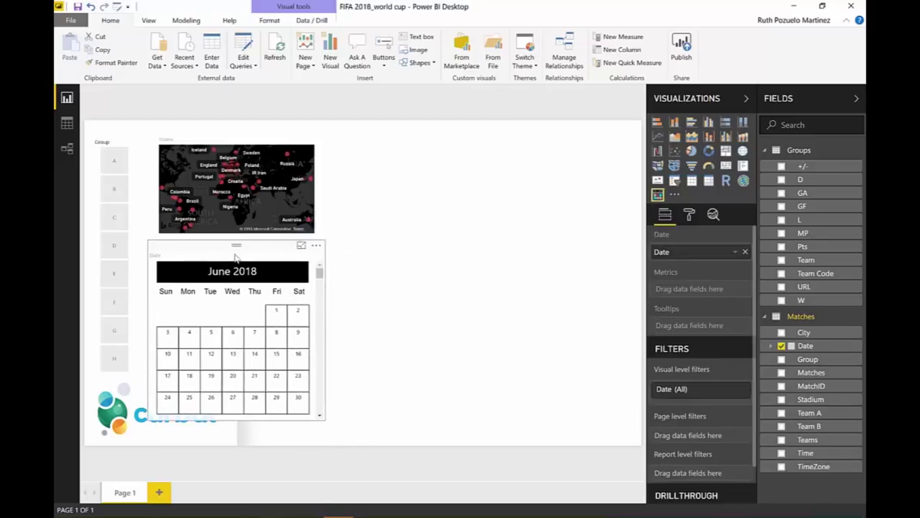
# Create a Count MatchID measure = DISTINCTCOUNT(Matches[MatchID]) and shade the calendar days by it.
pyautogui.click(860, 317)
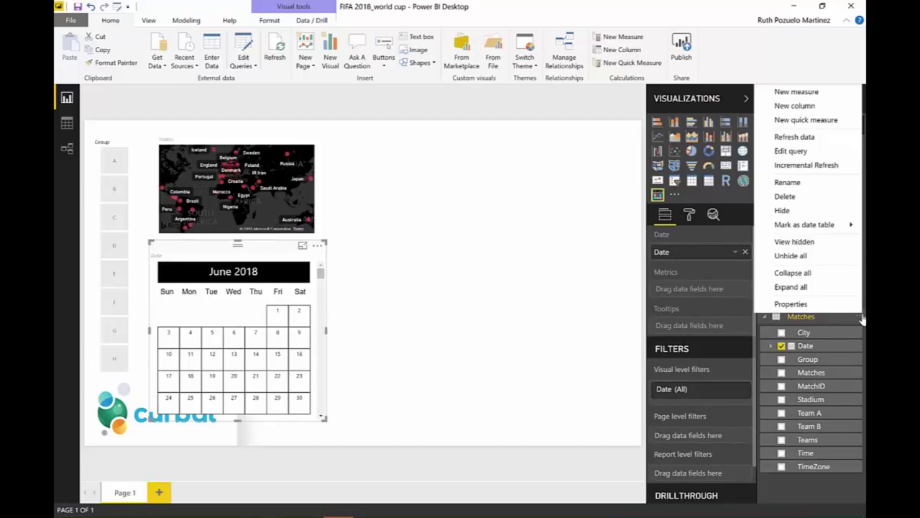
pyautogui.click(826, 93)
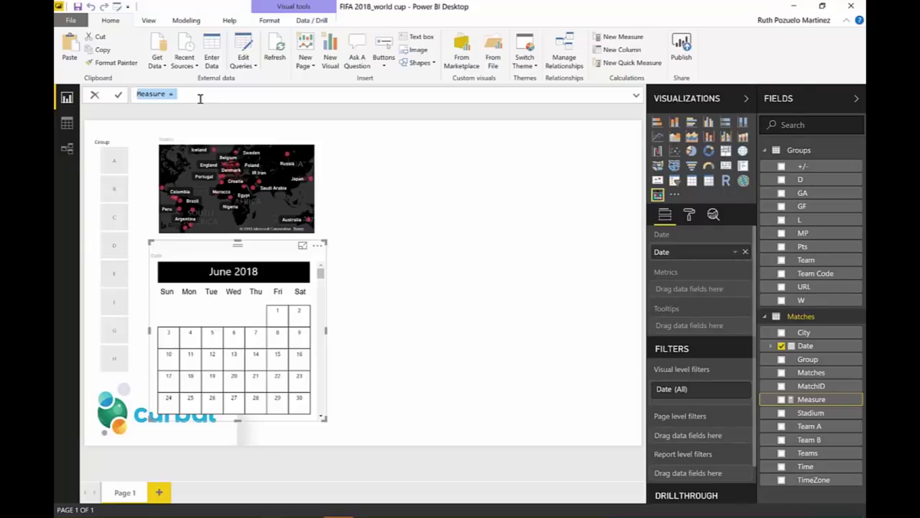
pyautogui.write('Count MatchID=D')
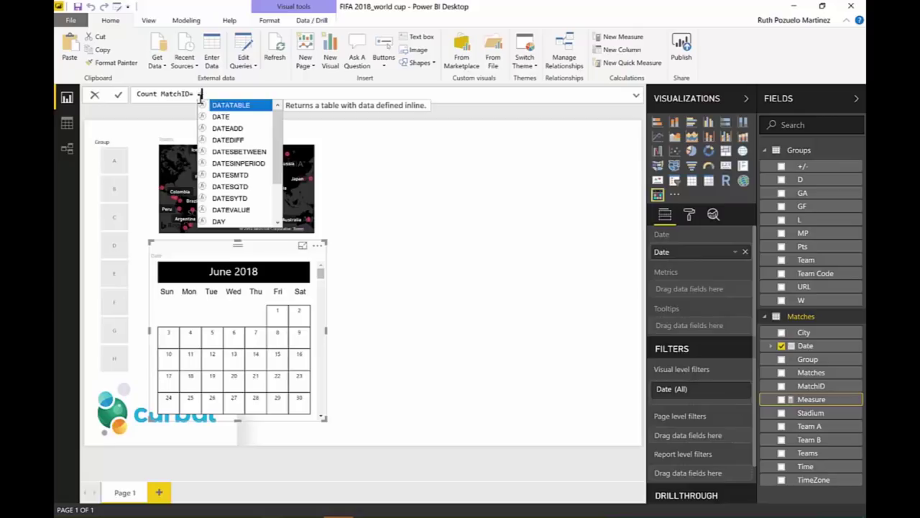
pyautogui.press('Escape')
pyautogui.write('ist')
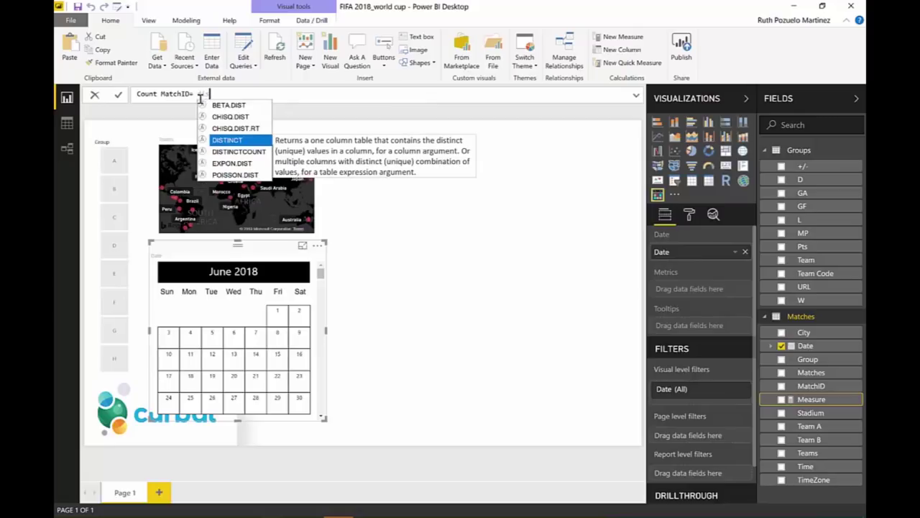
pyautogui.press('Down')
pyautogui.press('Tab')
pyautogui.write('ma')
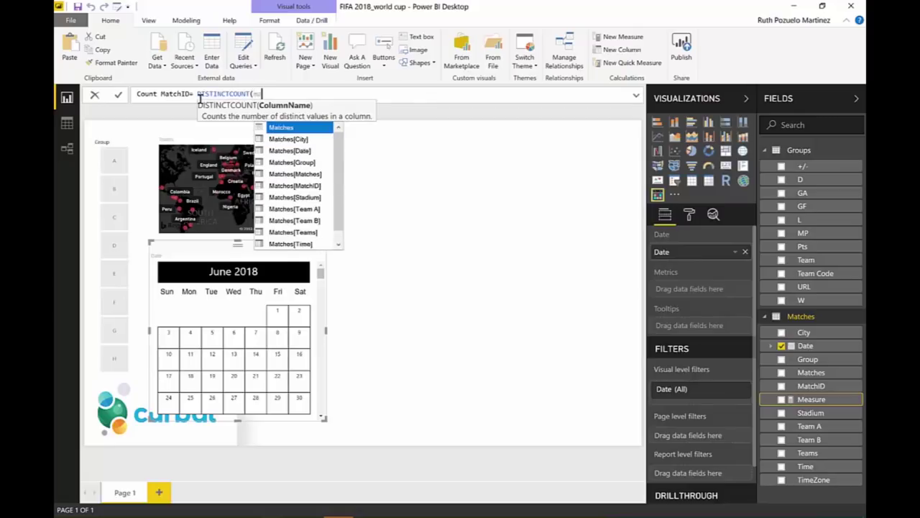
pyautogui.write('tchid')
pyautogui.press('Tab')
pyautogui.write(')')
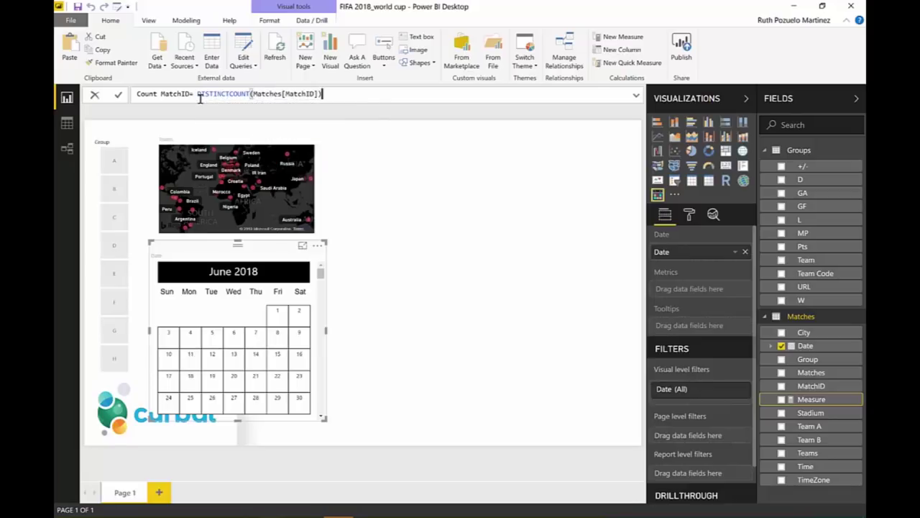
pyautogui.press('Return')
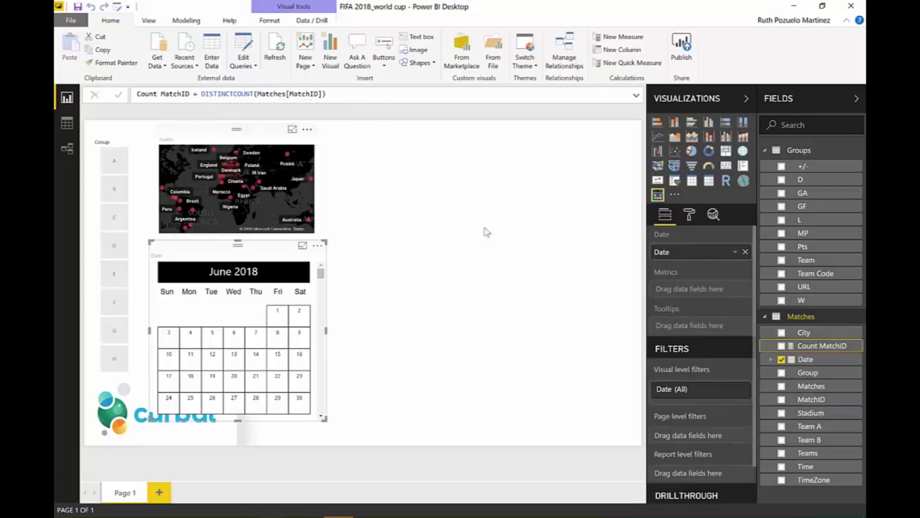
pyautogui.moveTo(821, 346)
pyautogui.mouseDown()
pyautogui.moveTo(664, 273)
pyautogui.moveTo(688, 294)
pyautogui.moveTo(679, 291)
pyautogui.mouseUp()
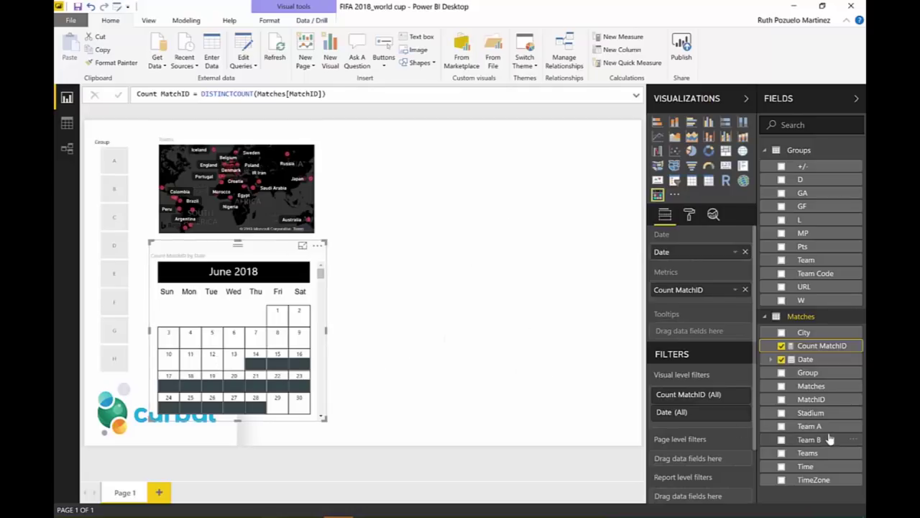
# Make a Teams slicer from the Teams field with horizontal orientation.
pyautogui.moveTo(818, 457); pyautogui.dragTo(493, 176)
pyautogui.click(674, 181)
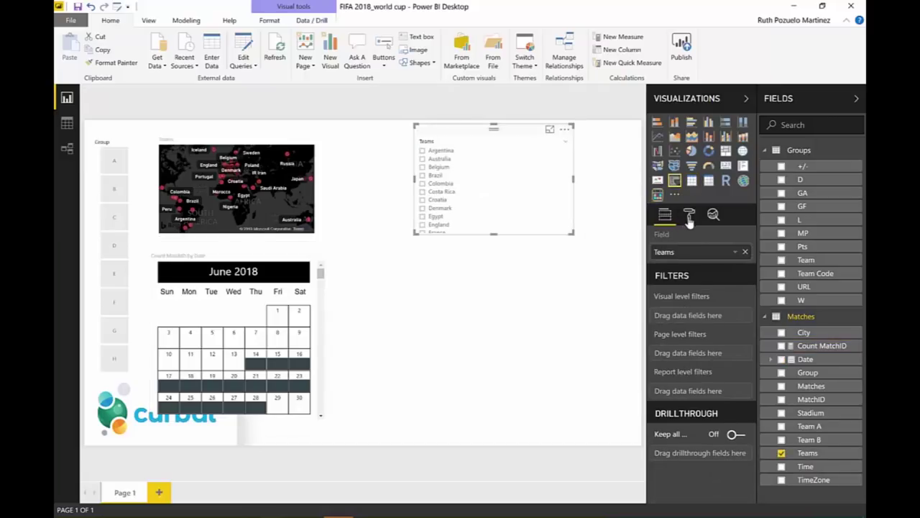
pyautogui.click(688, 215)
pyautogui.click(681, 261)
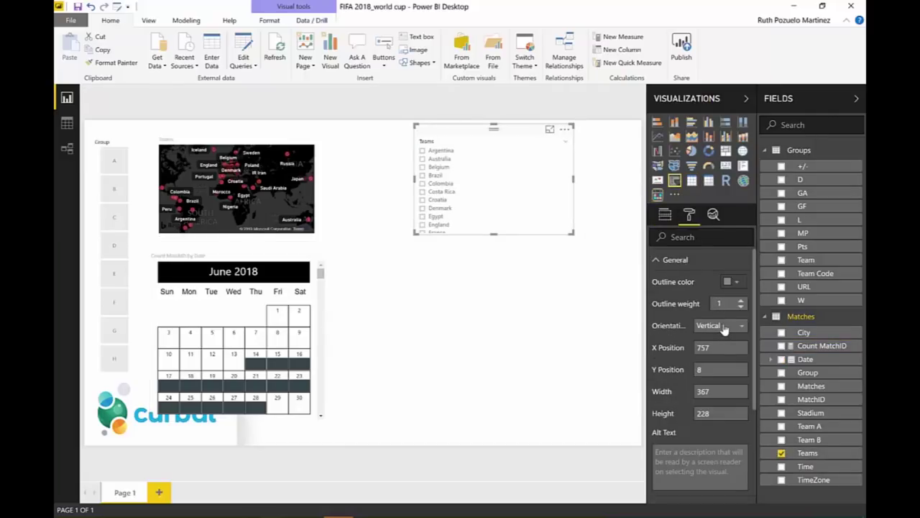
pyautogui.click(724, 328)
pyautogui.click(718, 354)
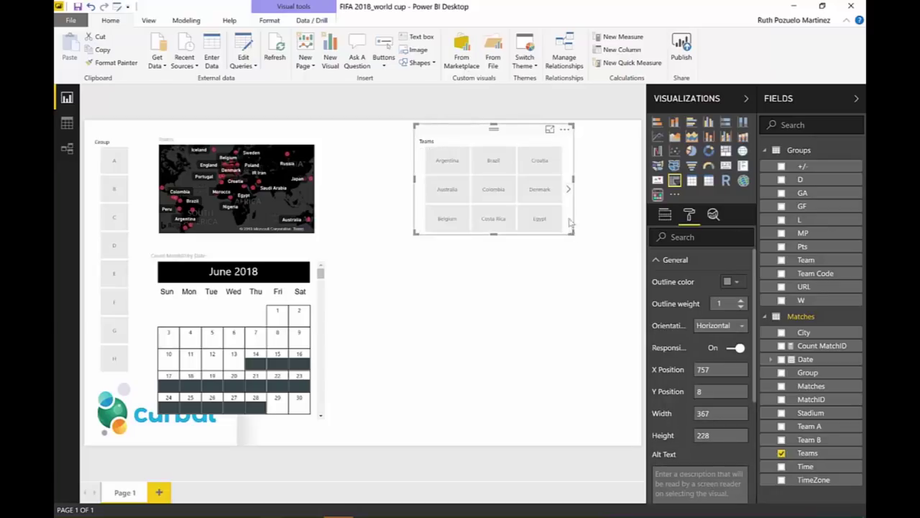
# Stretch the Teams slicer into one wide row near the page top, then start a Date chart.
pyautogui.moveTo(570, 224); pyautogui.dragTo(626, 173)
pyautogui.moveTo(509, 133); pyautogui.dragTo(453, 146)
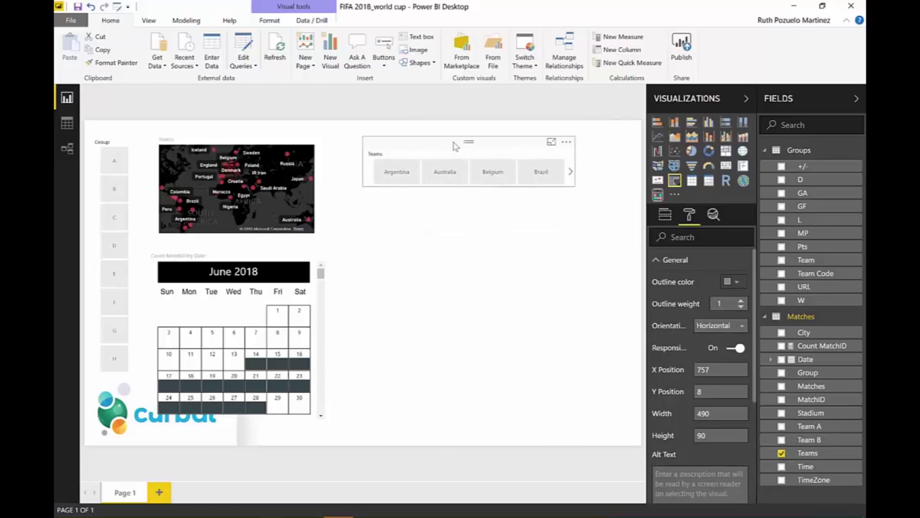
pyautogui.moveTo(573, 185); pyautogui.dragTo(619, 185)
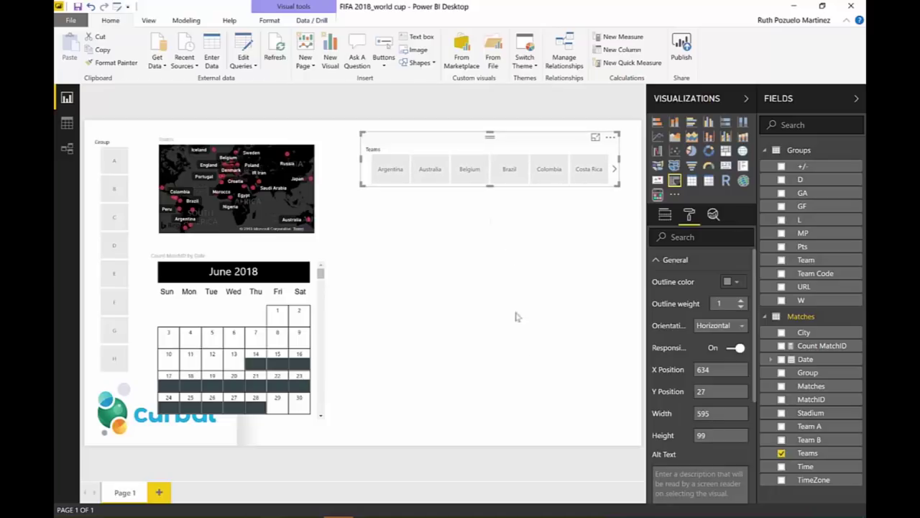
pyautogui.click(544, 354)
pyautogui.moveTo(805, 358); pyautogui.dragTo(499, 300)
# Use plain Date on the new chart's axis, add Matches, and hide the MatchID field.
pyautogui.click(734, 251)
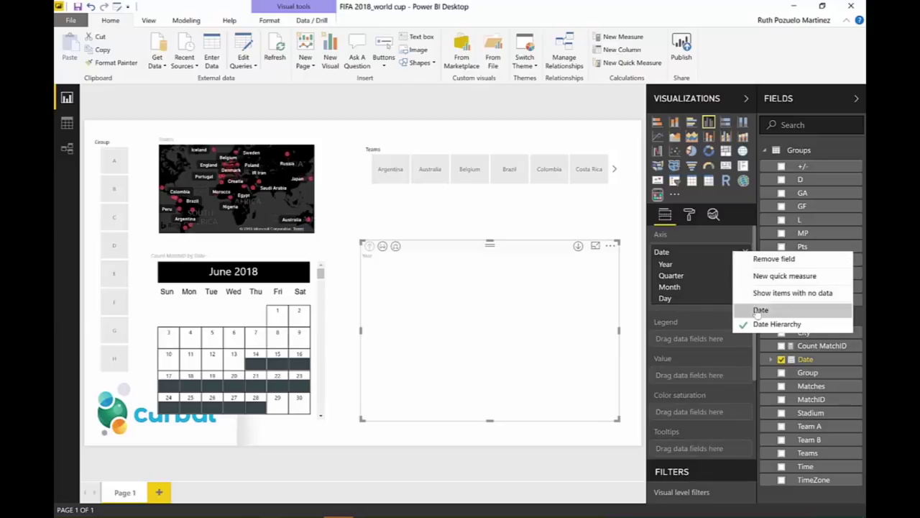
pyautogui.click(744, 313)
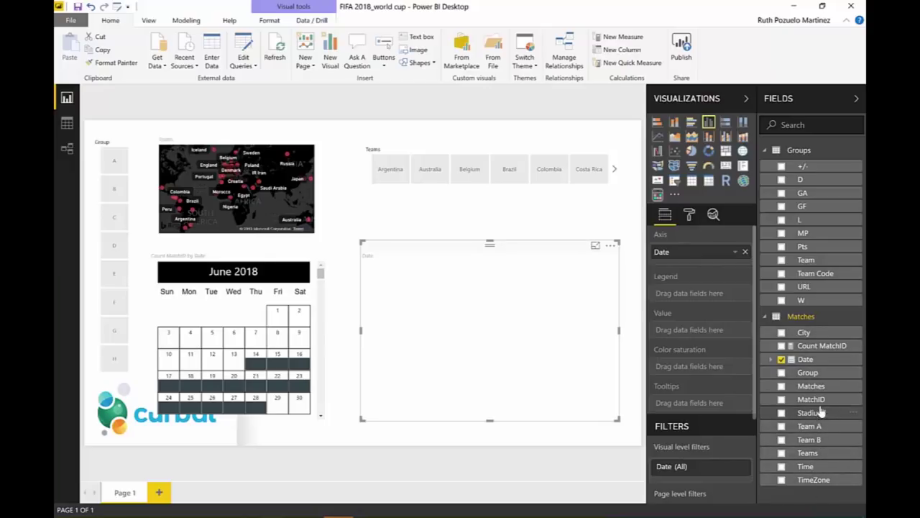
pyautogui.moveTo(811, 386); pyautogui.dragTo(535, 336)
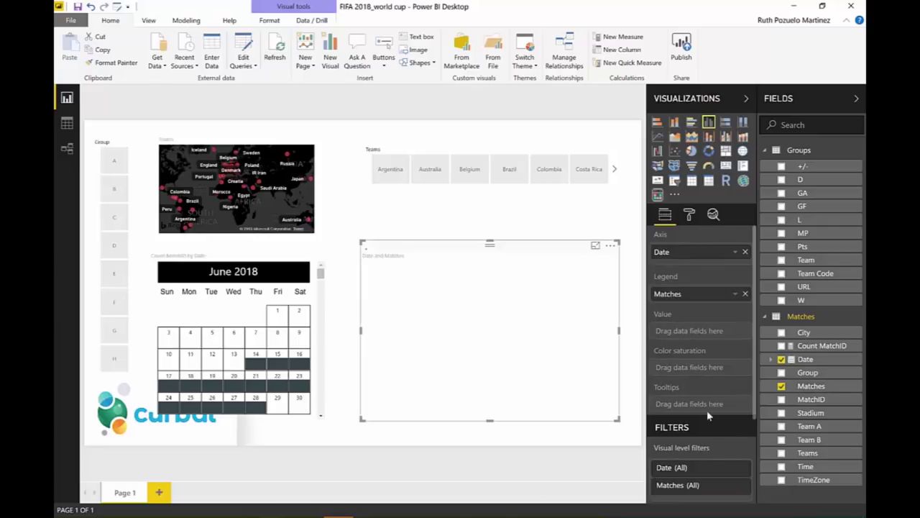
pyautogui.rightClick(853, 401)
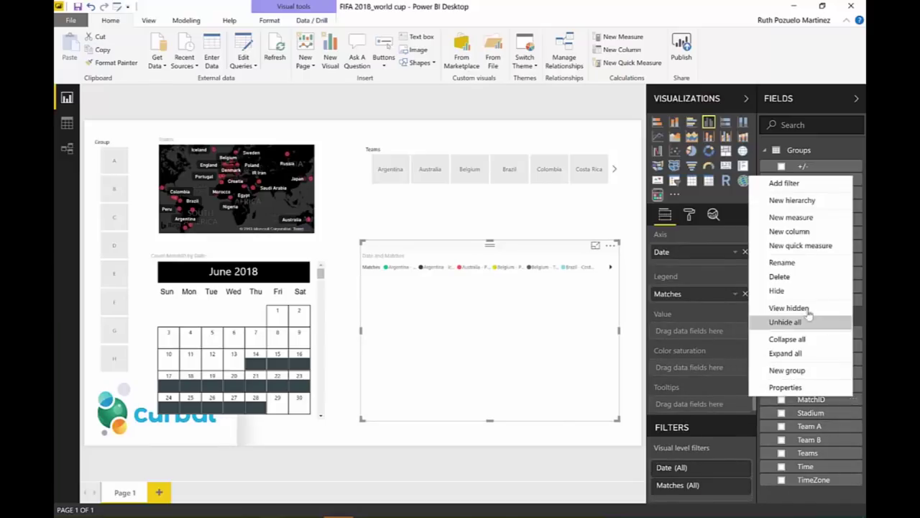
pyautogui.click(798, 291)
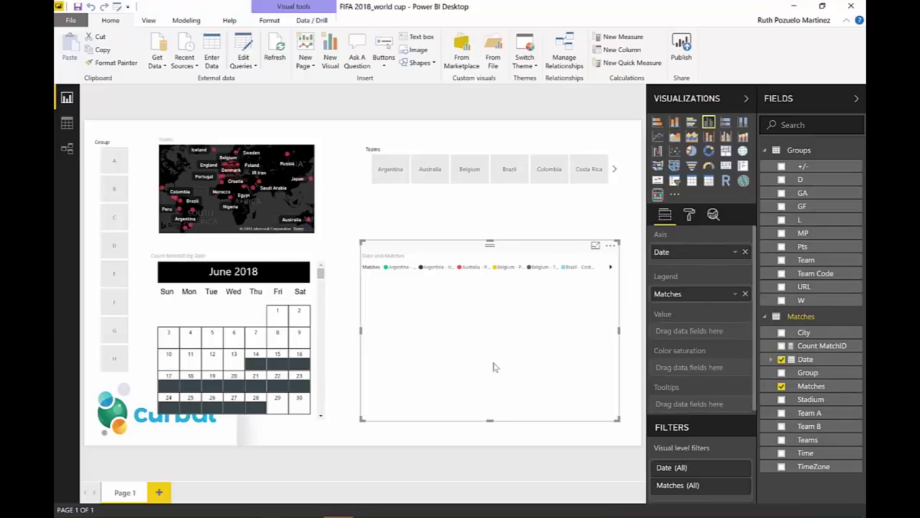
# Convert the visual to a table and add the Time and Group columns.
pyautogui.moveTo(512, 253); pyautogui.dragTo(507, 239)
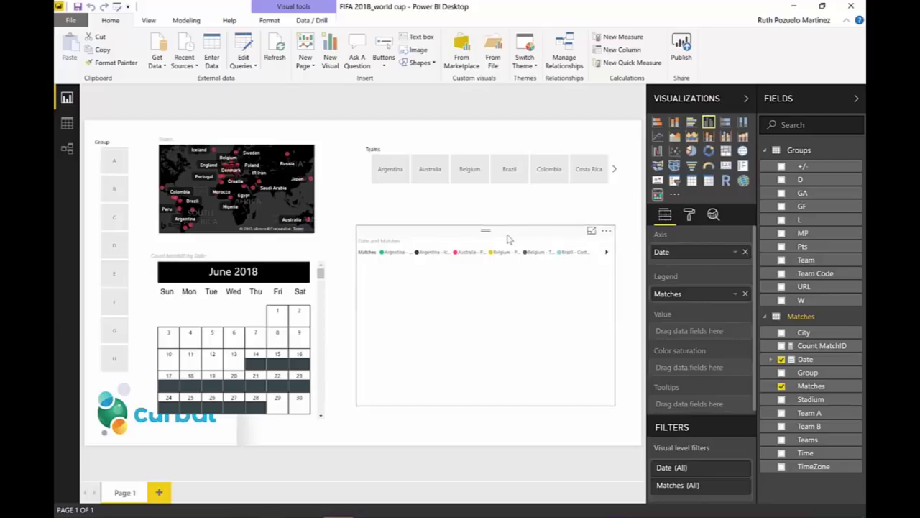
pyautogui.click(691, 182)
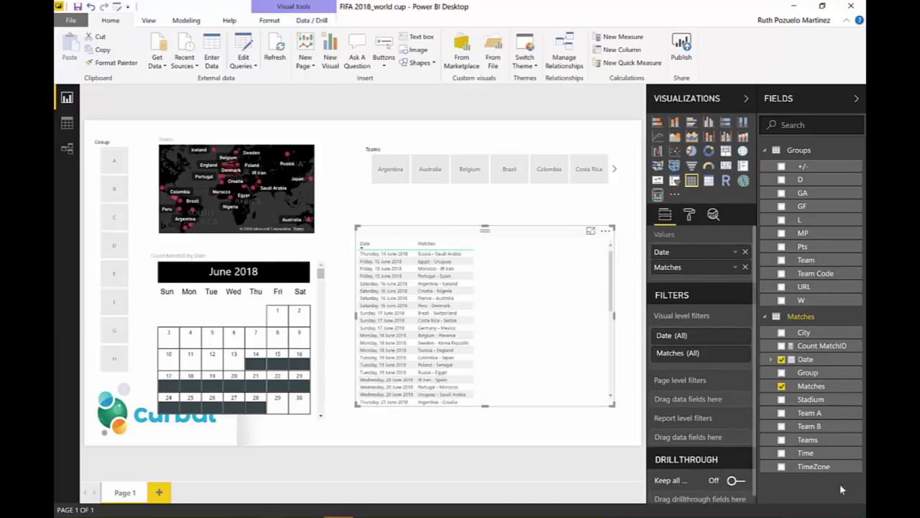
pyautogui.click(781, 453)
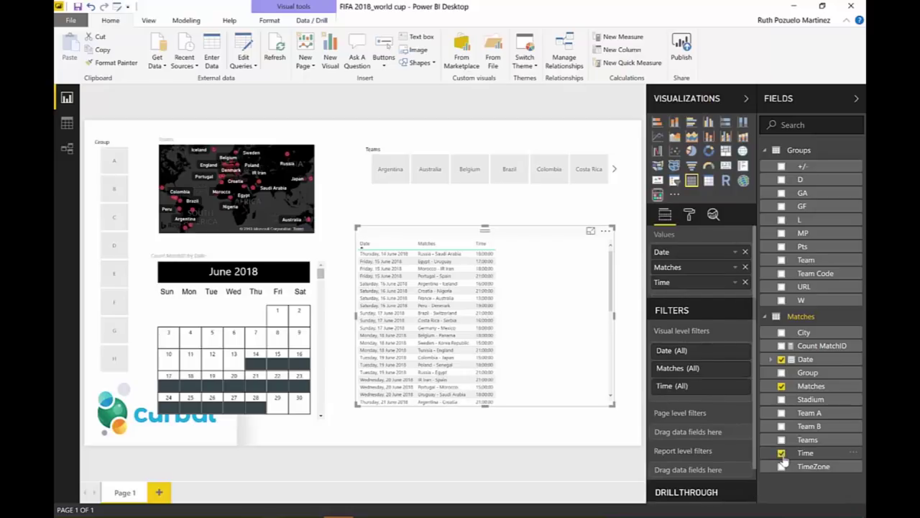
pyautogui.click(781, 373)
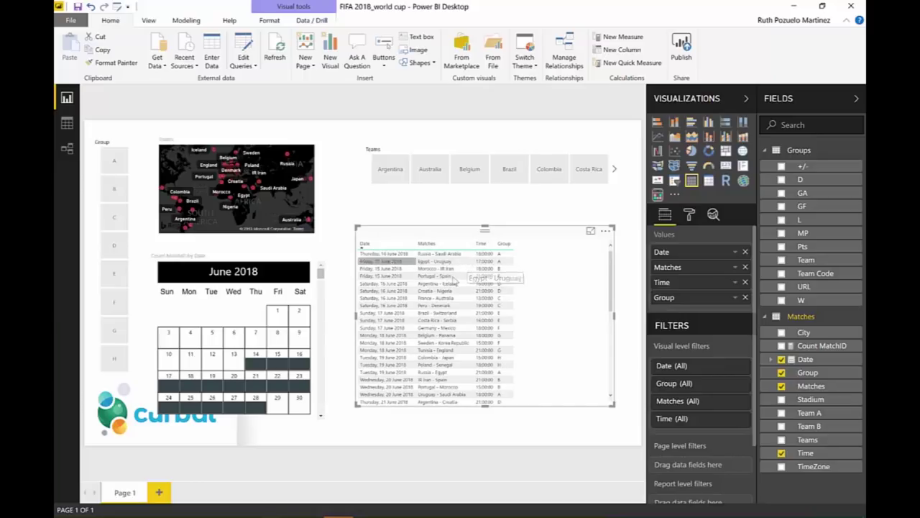
# In the relationships view, enlarge the Matches table and reposition the Groups table.
pyautogui.click(72, 151)
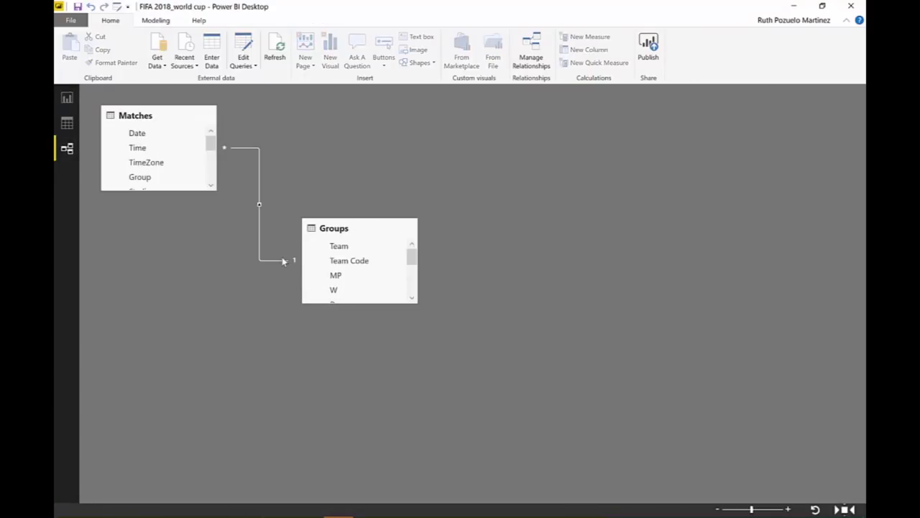
pyautogui.moveTo(206, 197); pyautogui.dragTo(189, 307)
pyautogui.moveTo(329, 225); pyautogui.dragTo(402, 137)
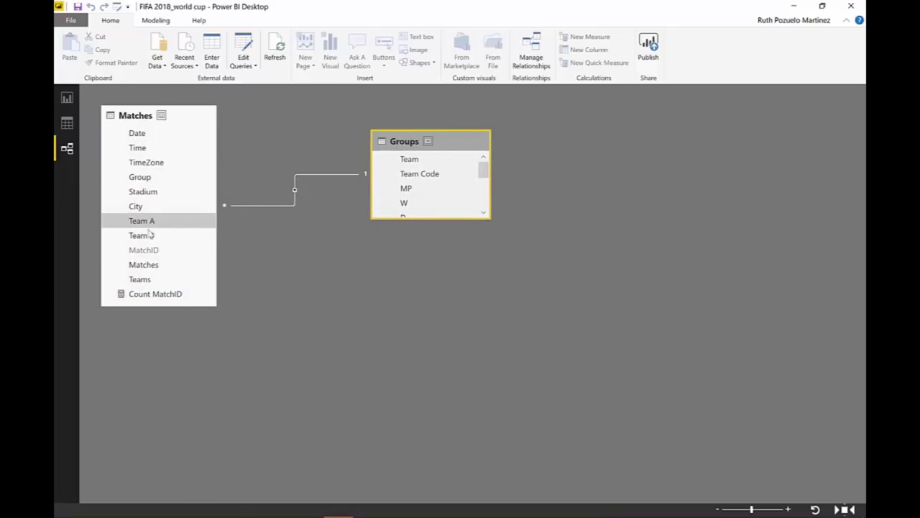
pyautogui.moveTo(156, 237); pyautogui.dragTo(153, 234)
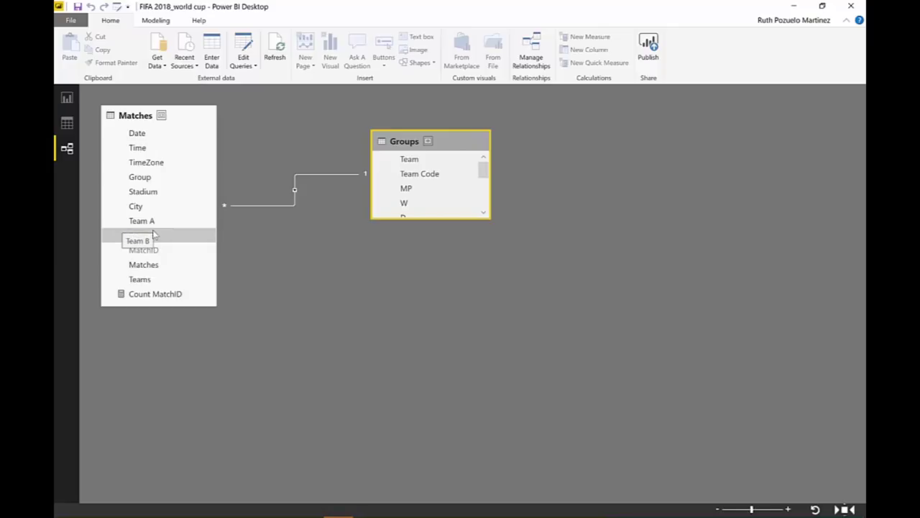
pyautogui.moveTo(143, 230); pyautogui.dragTo(155, 233)
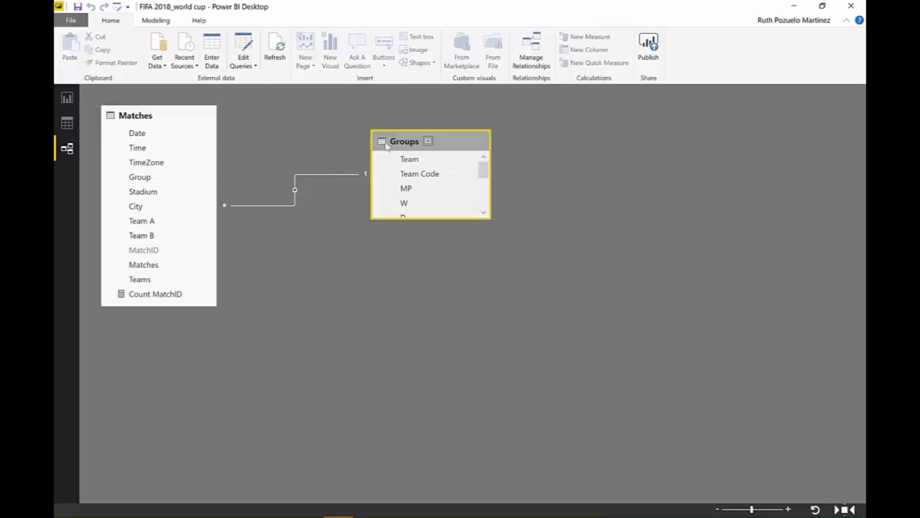
# Review the Matches–Groups relationship linking Team A to Team, then return to the report page.
pyautogui.doubleClick(288, 208)
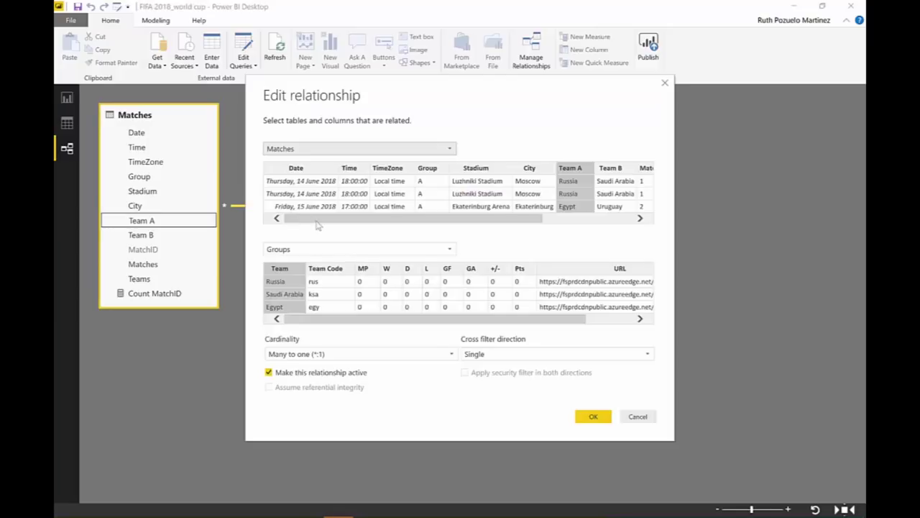
pyautogui.moveTo(535, 221); pyautogui.dragTo(619, 209)
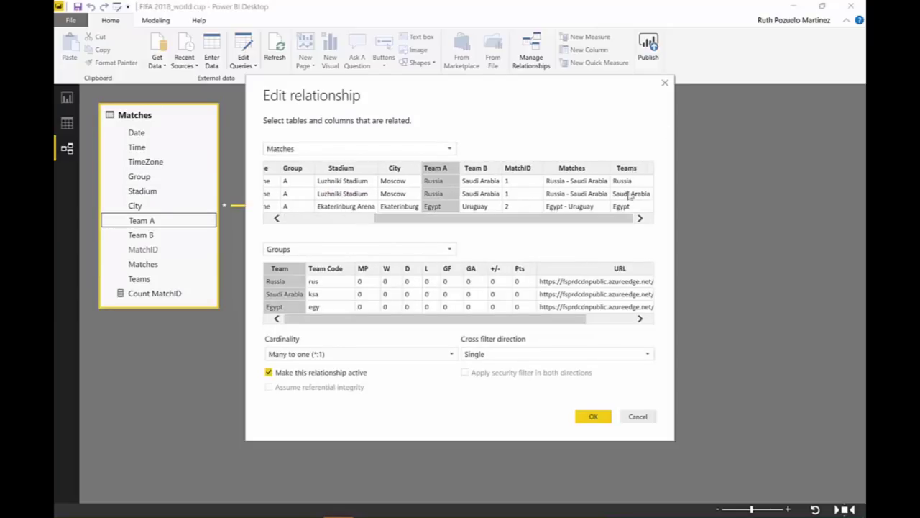
pyautogui.click(593, 417)
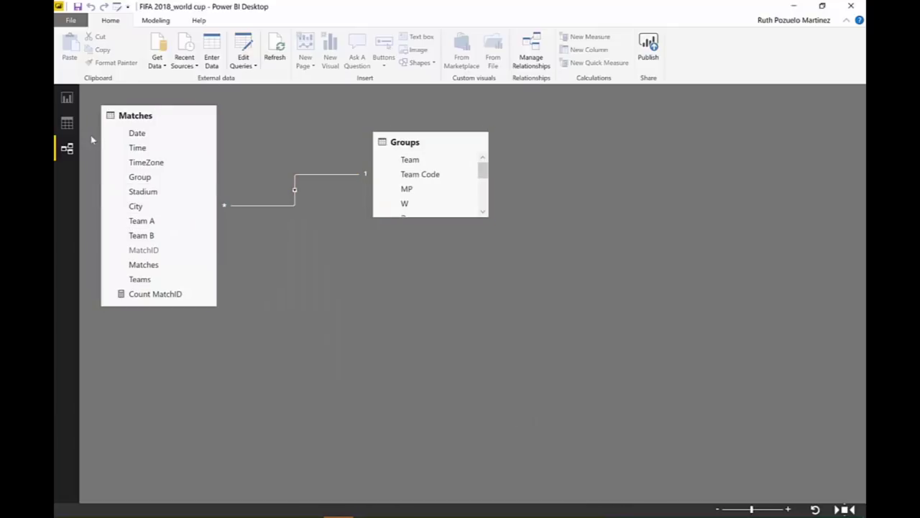
pyautogui.click(67, 97)
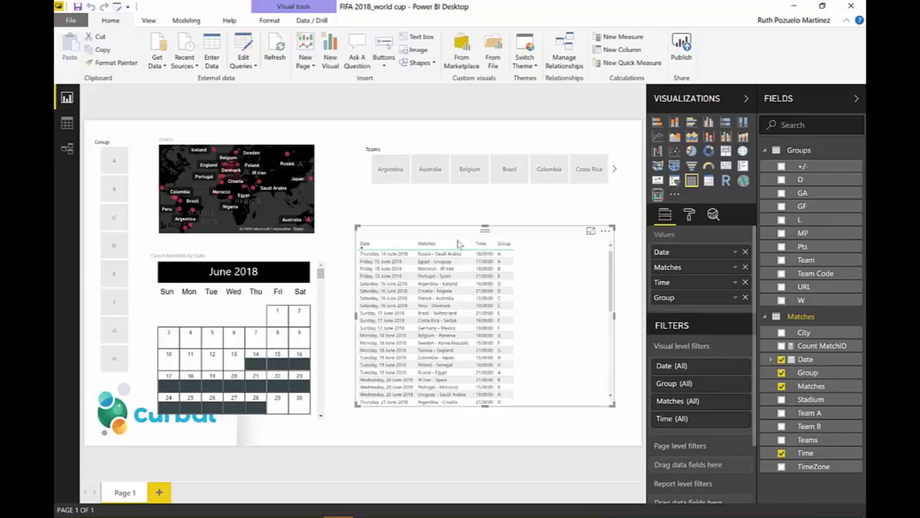
# In Power Query, merge Groups into Matches matching Team A to Team.
pyautogui.click(243, 47)
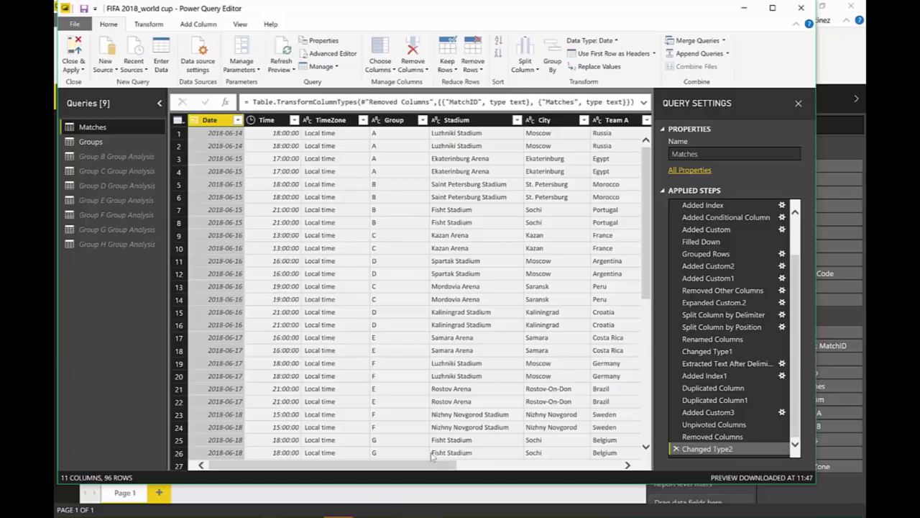
pyautogui.moveTo(433, 465); pyautogui.dragTo(596, 466)
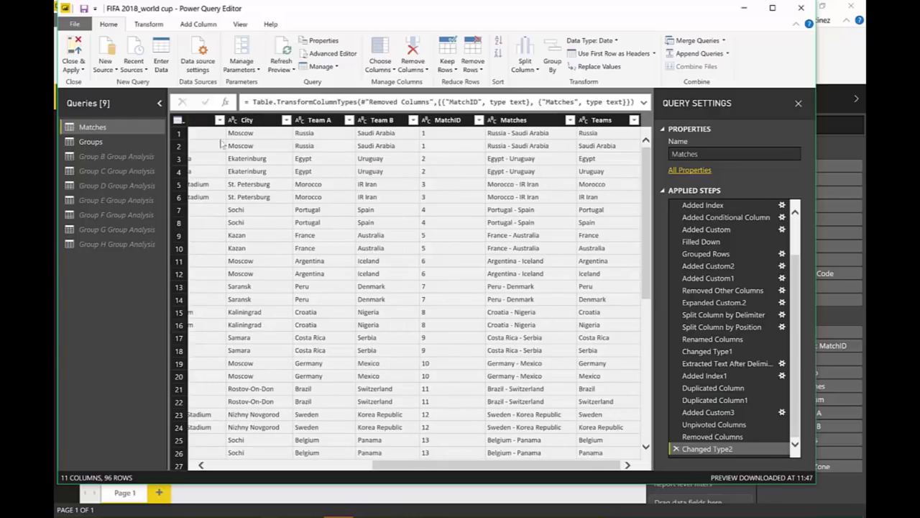
pyautogui.click(692, 40)
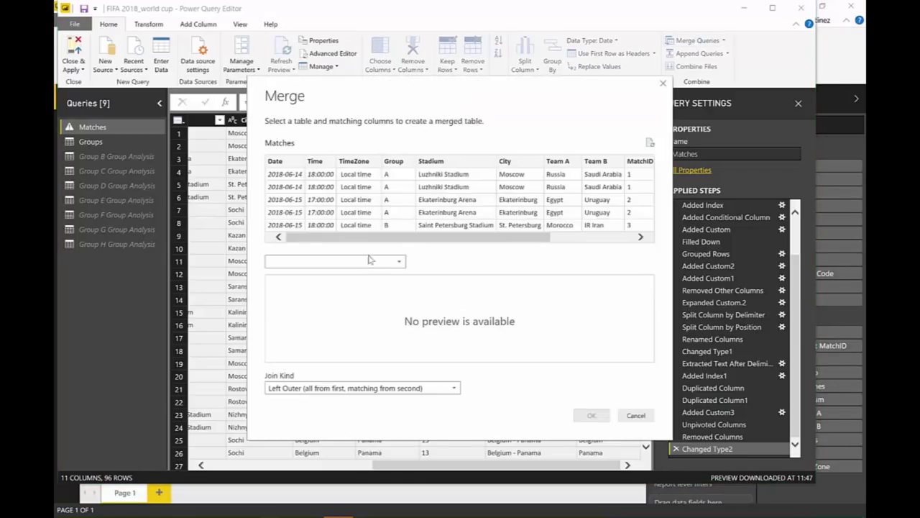
pyautogui.click(363, 261)
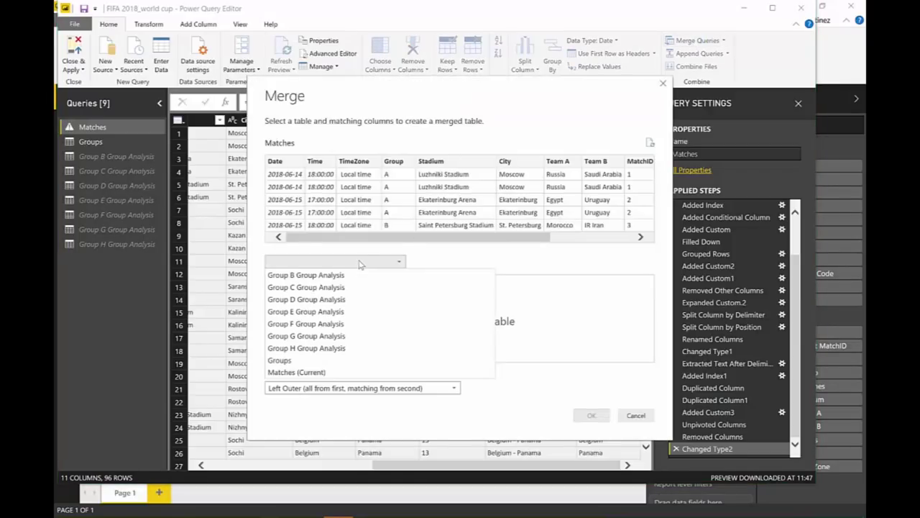
pyautogui.click(352, 361)
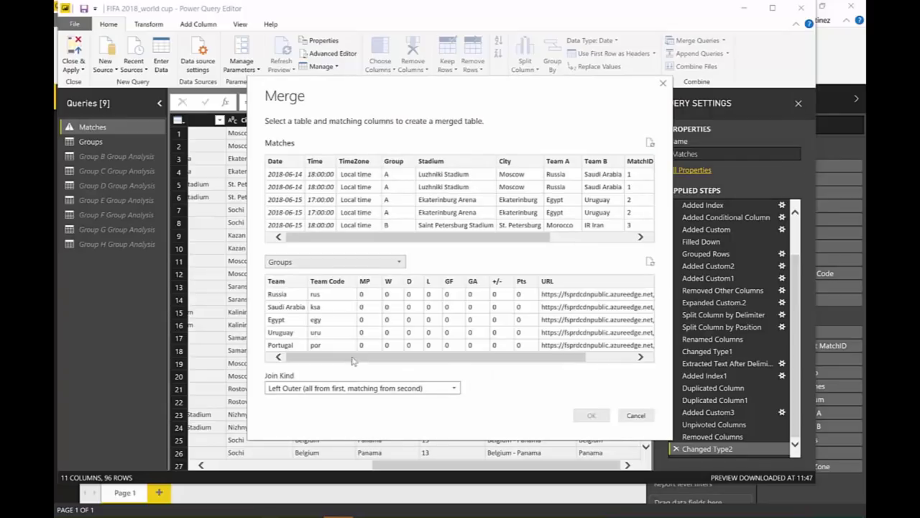
pyautogui.click(283, 294)
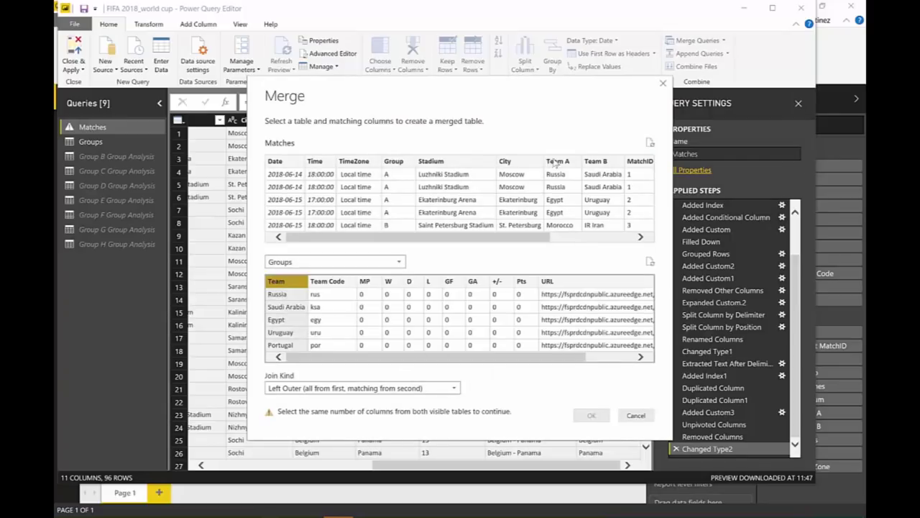
pyautogui.click(555, 162)
pyautogui.click(594, 412)
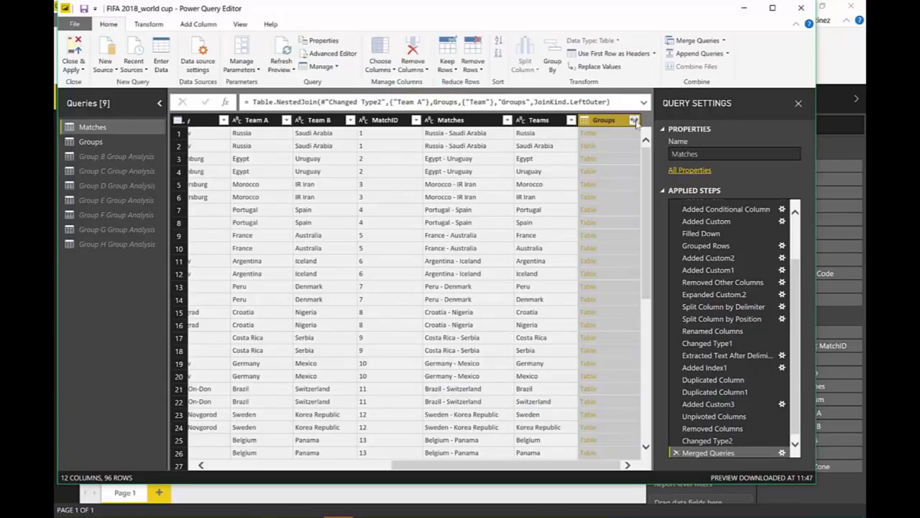
# Expand the merged Groups column to only URL, without the column-name prefix.
pyautogui.click(635, 121)
pyautogui.click(496, 169)
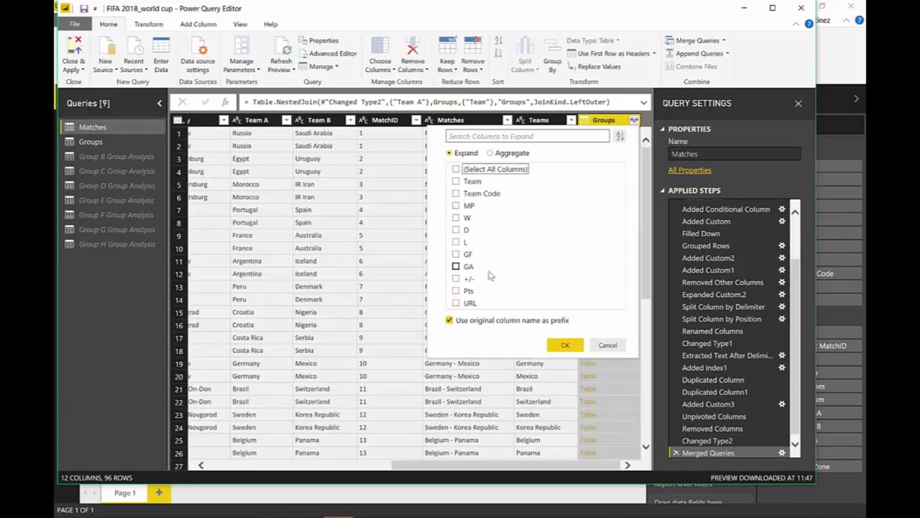
pyautogui.click(464, 303)
pyautogui.click(505, 321)
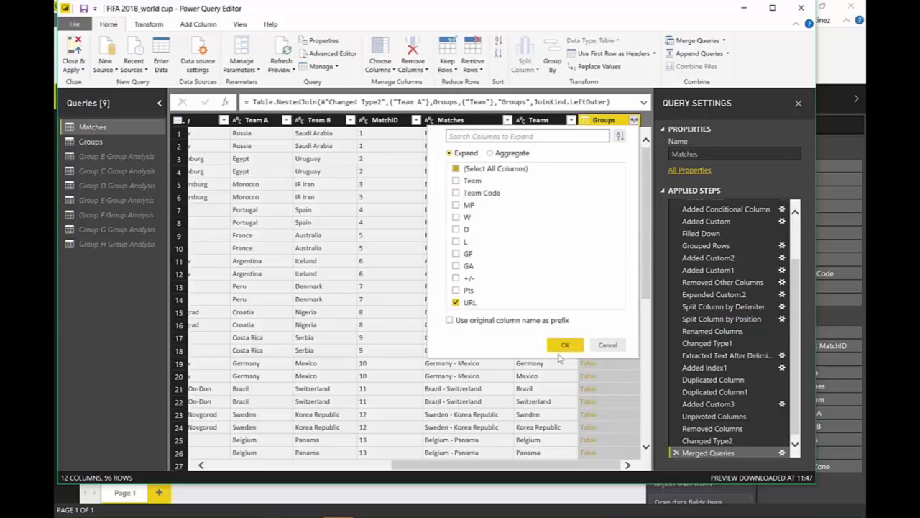
pyautogui.click(565, 346)
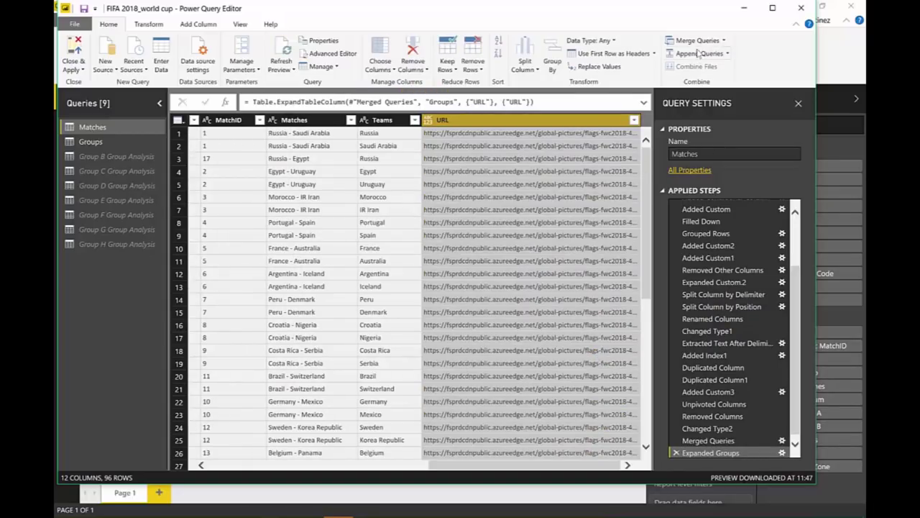
# Merge Groups into Matches a second time, matching Team B to Team.
pyautogui.click(694, 40)
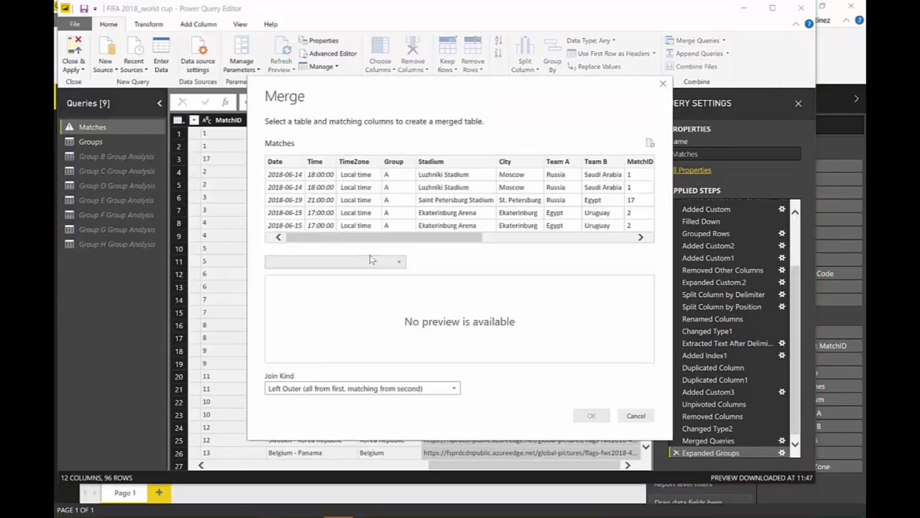
pyautogui.click(594, 163)
pyautogui.click(331, 262)
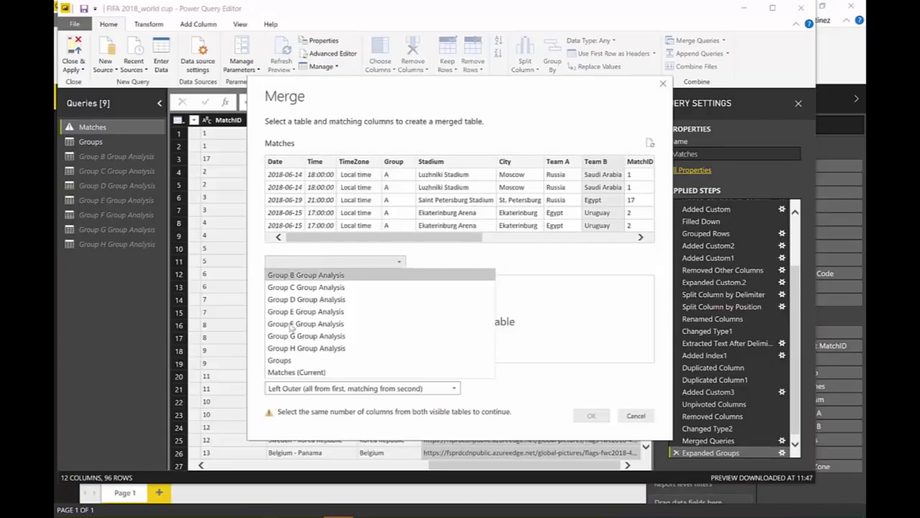
pyautogui.click(302, 359)
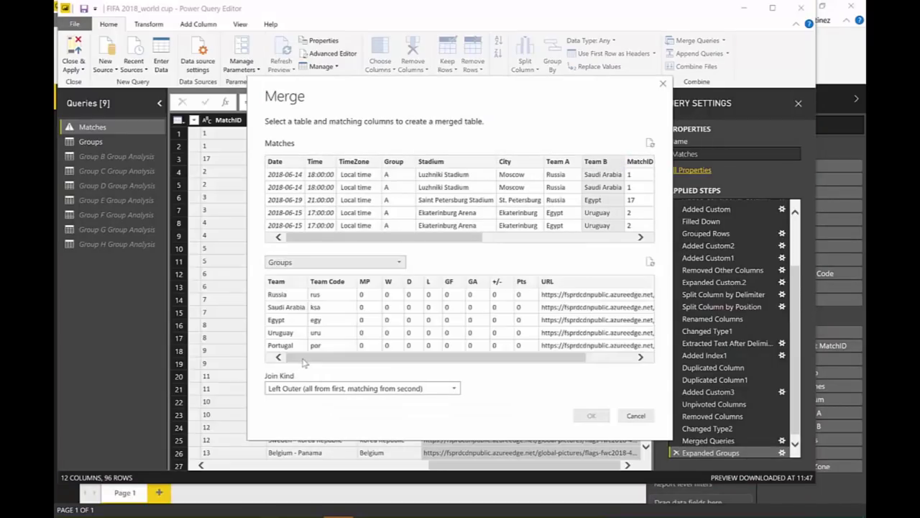
pyautogui.click(276, 282)
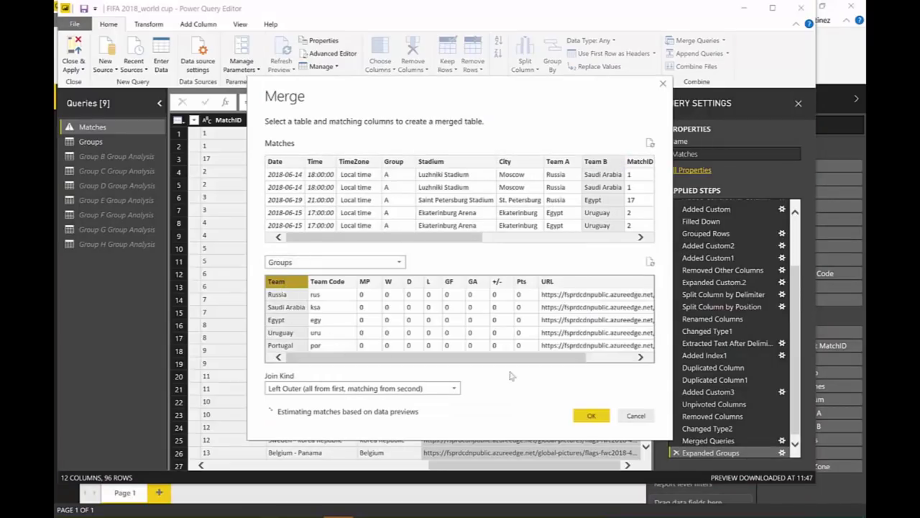
pyautogui.click(591, 415)
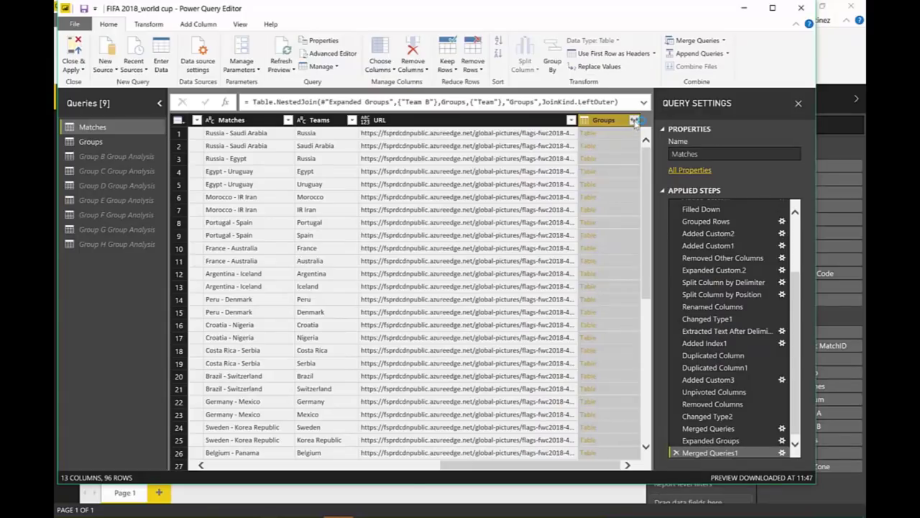
# Expand the new Groups column to only URL, producing the URL.1 column.
pyautogui.click(634, 121)
pyautogui.click(503, 168)
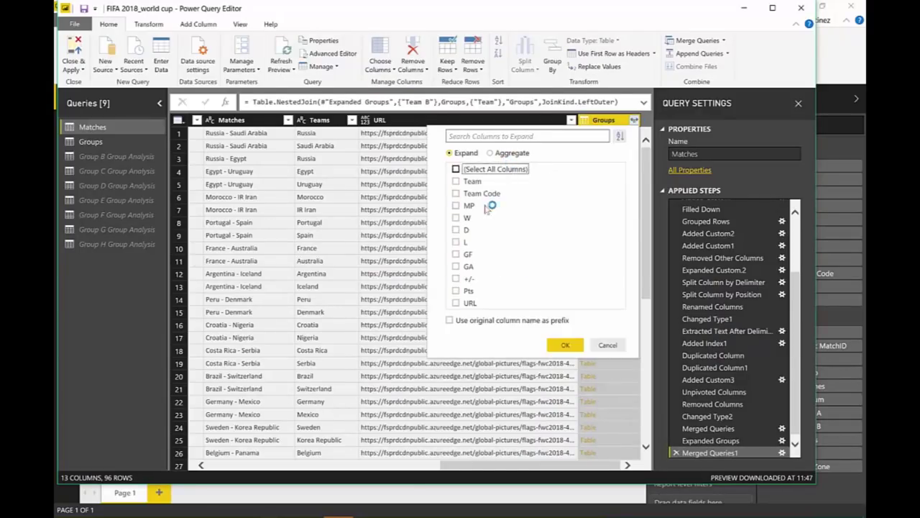
pyautogui.click(468, 302)
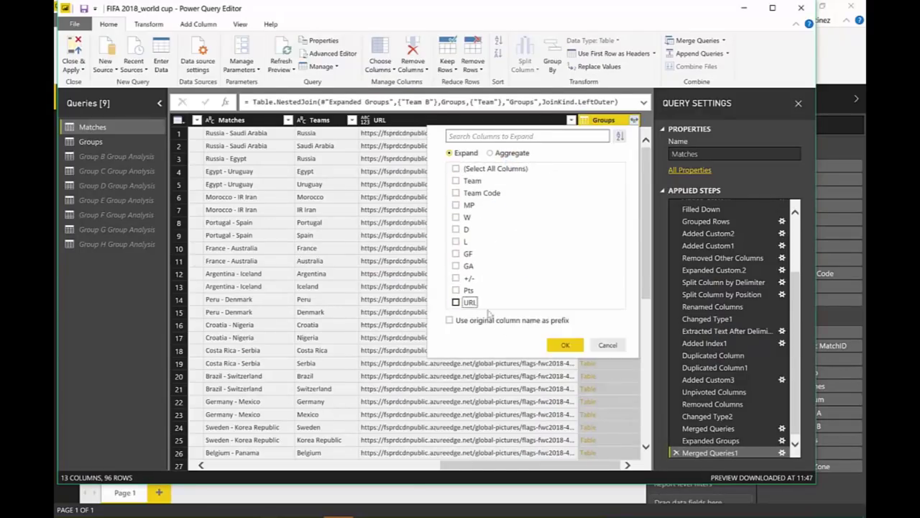
pyautogui.click(567, 345)
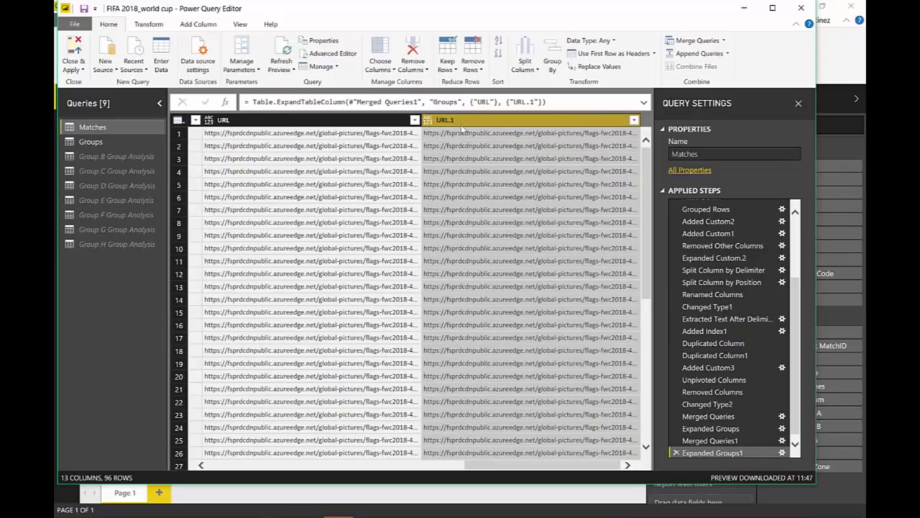
# Rename the URL columns to 'Team A Flag' and 'Team B Flag'.
pyautogui.scroll(-6, 542, 286)
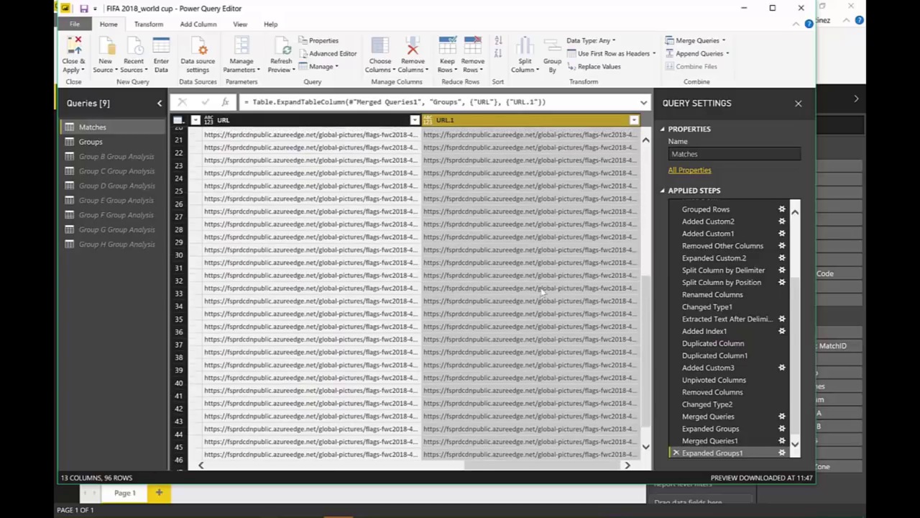
pyautogui.scroll(6, 543, 286)
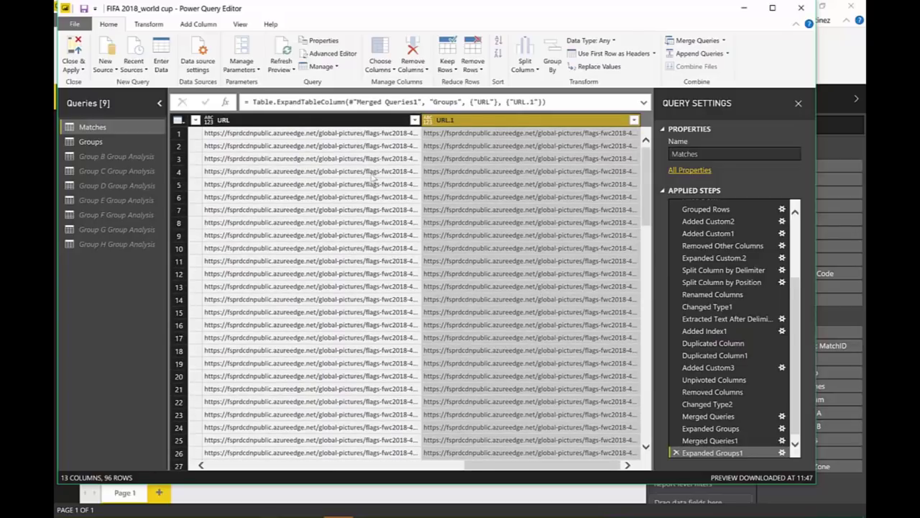
pyautogui.click(301, 122)
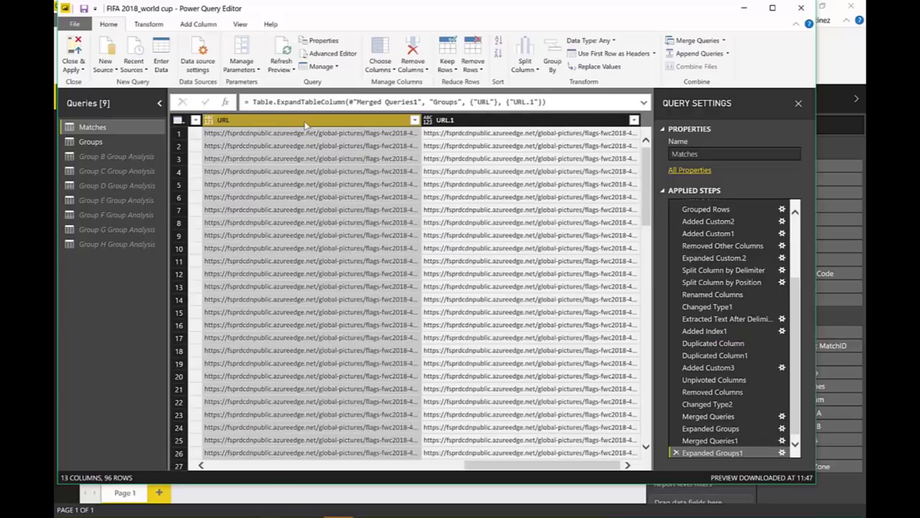
pyautogui.press('XF86MonBrightnessUp')
pyautogui.press('F2')
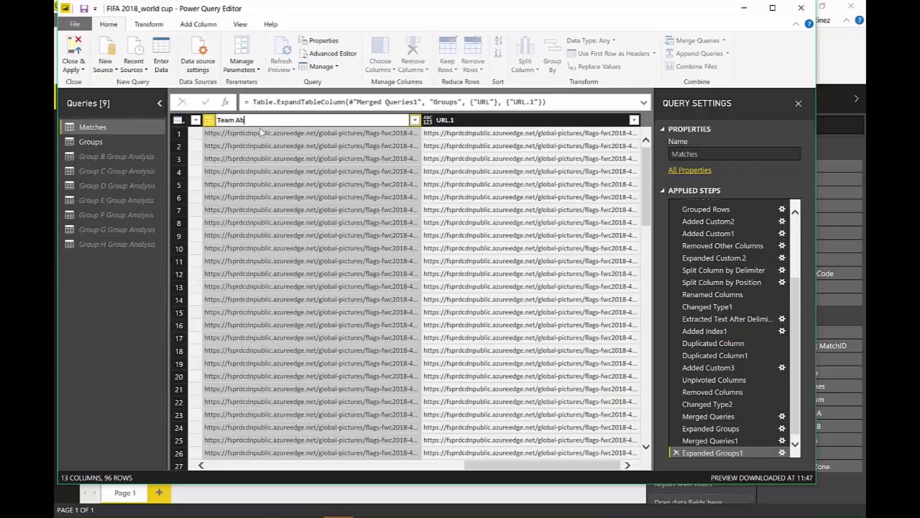
pyautogui.write('Team A Flag')
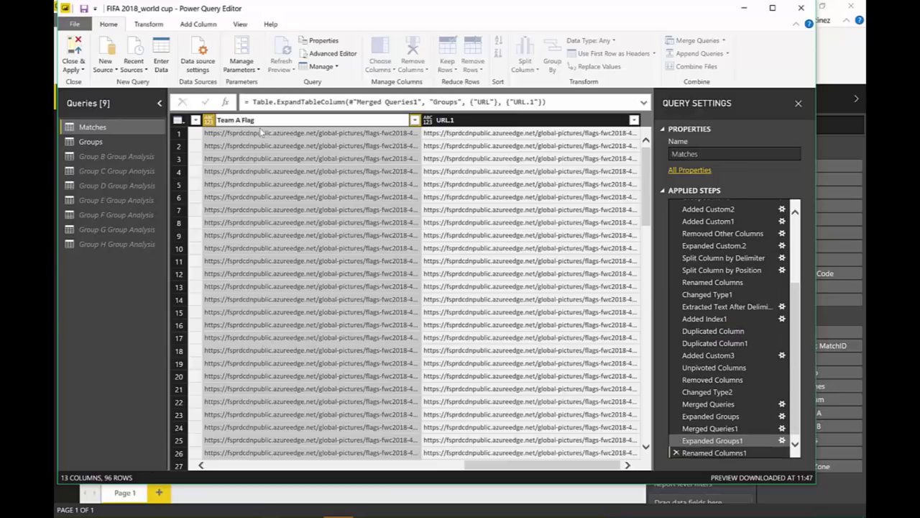
pyautogui.press('Return')
pyautogui.click(497, 120)
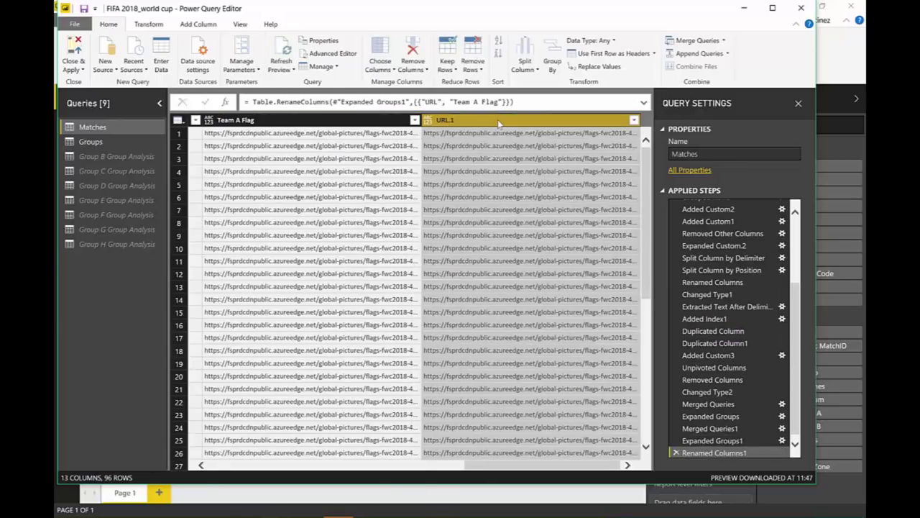
pyautogui.doubleClick(497, 119)
pyautogui.write('T')
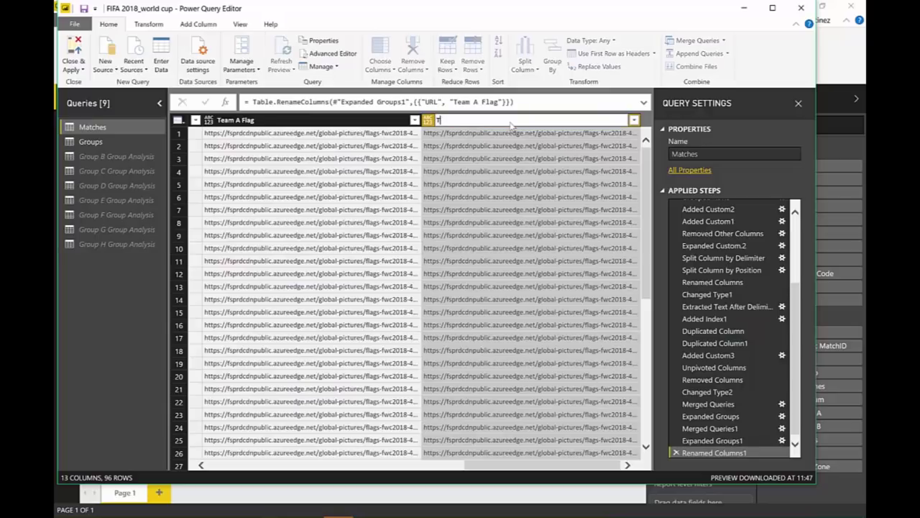
pyautogui.write('eam B Flag')
pyautogui.press('Return')
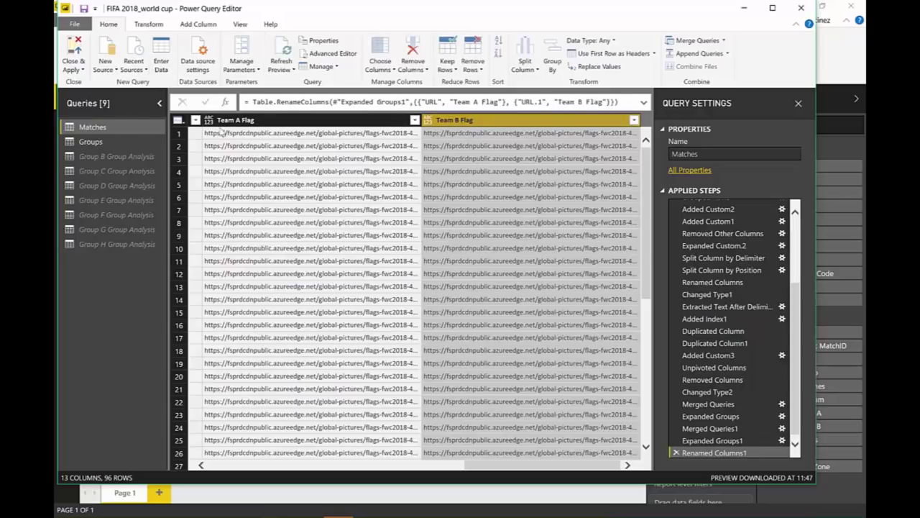
# Set both flag columns to the Text data type and apply the query changes.
pyautogui.keyDown('ctrl'); pyautogui.click(238, 119); pyautogui.keyUp('ctrl')
pyautogui.click(589, 40)
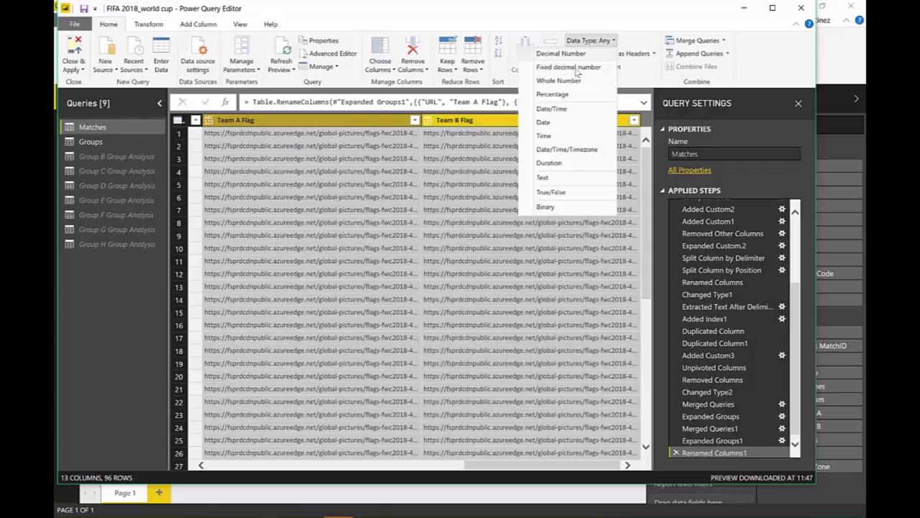
pyautogui.click(544, 176)
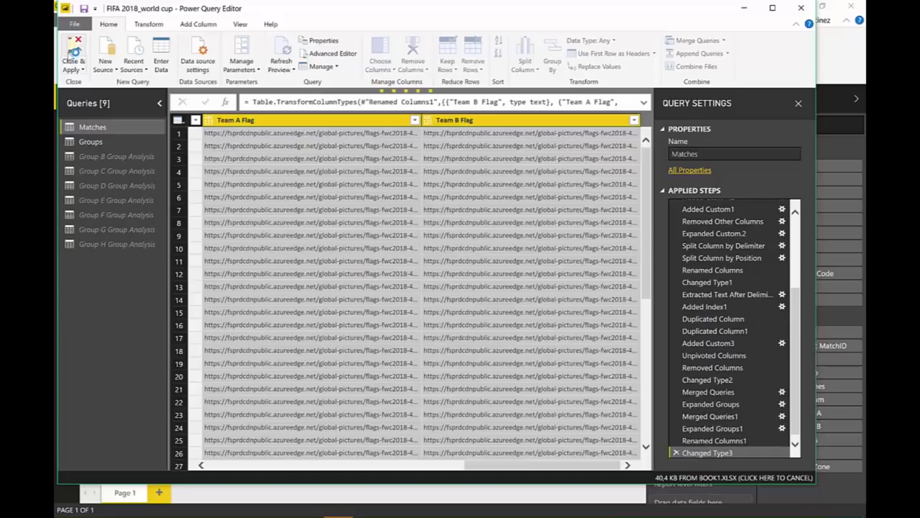
pyautogui.click(75, 46)
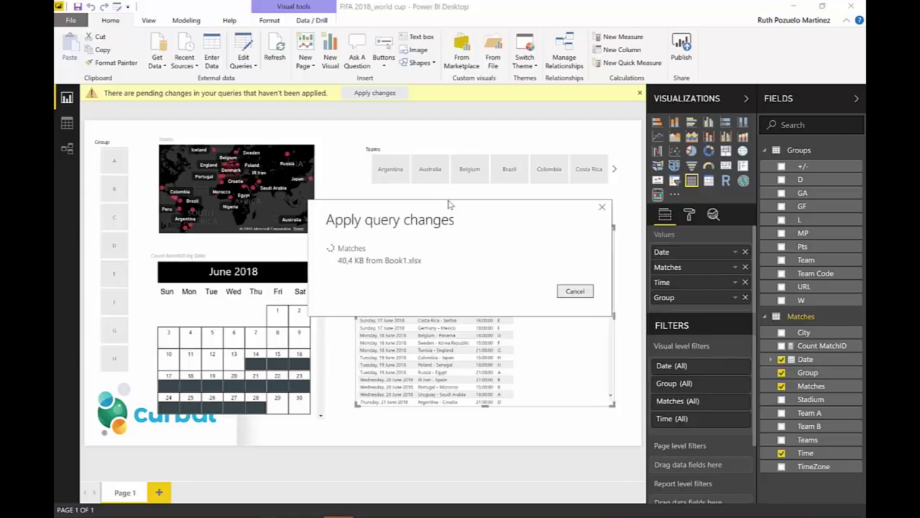
# In Data view, set the Team A Flag column's data category to Image URL.
pyautogui.click(67, 123)
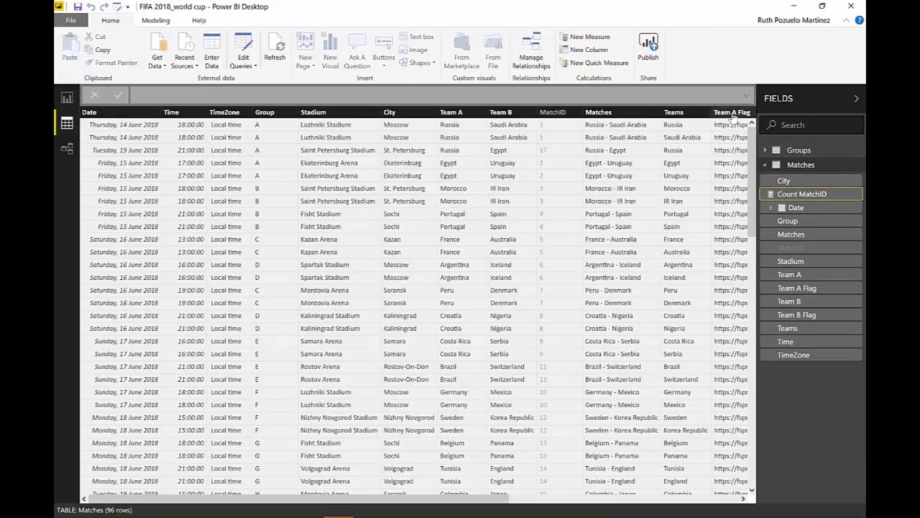
pyautogui.click(730, 113)
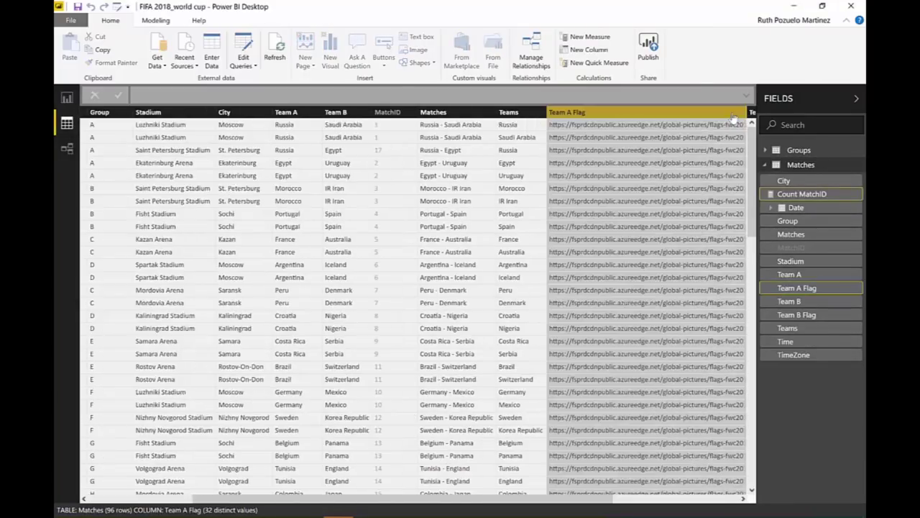
pyautogui.click(155, 20)
pyautogui.click(397, 50)
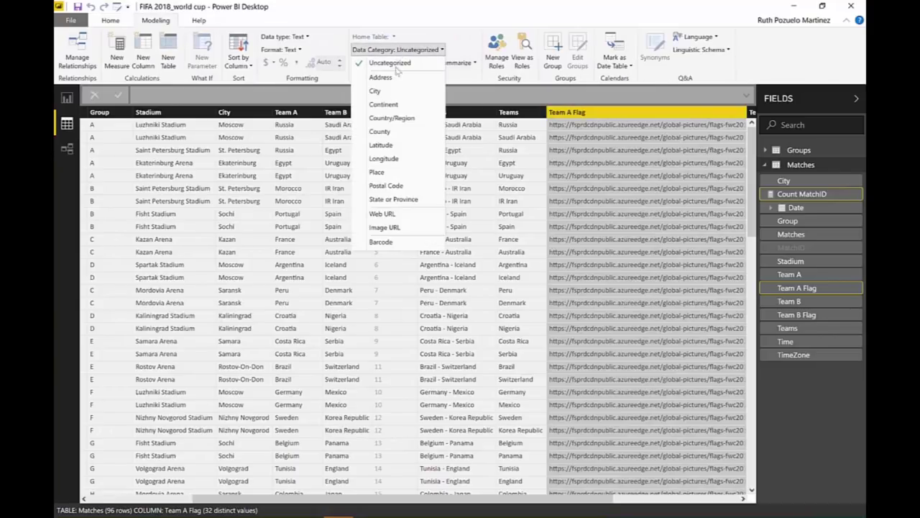
pyautogui.click(387, 227)
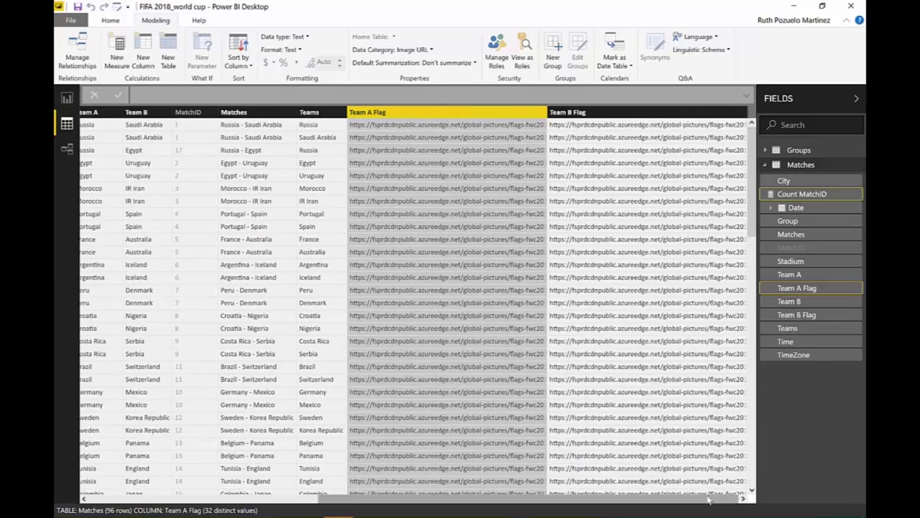
# Set the Team B Flag column's data category to Image URL as well.
pyautogui.click(602, 114)
pyautogui.click(602, 115)
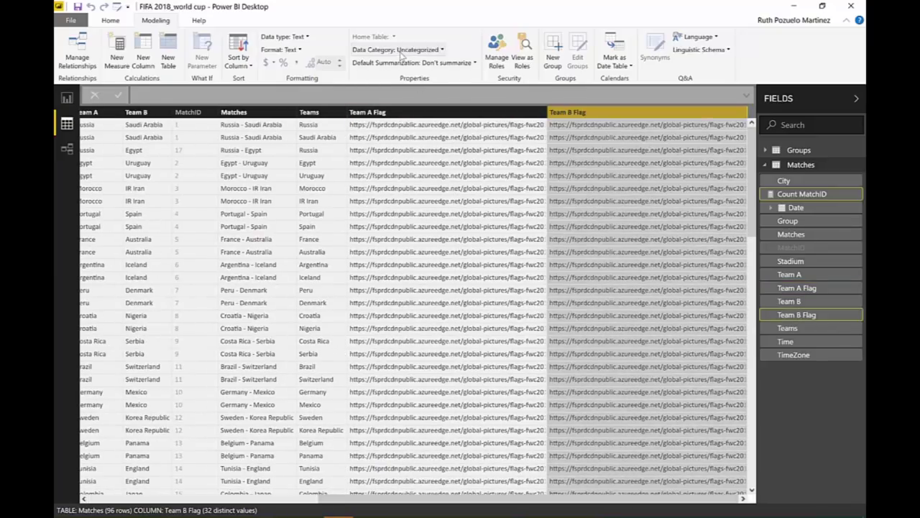
pyautogui.click(397, 50)
pyautogui.click(407, 230)
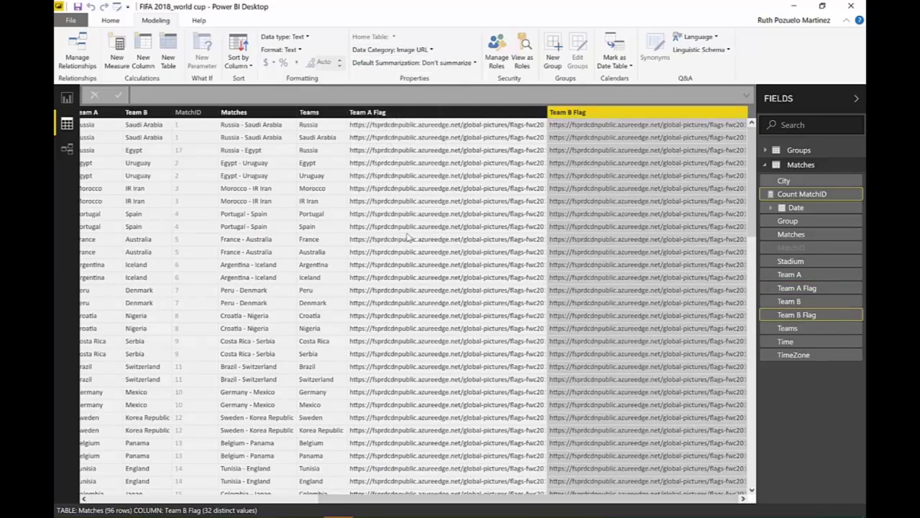
# Add Team A Flag and Team B Flag to the match table, then make it taller and shift it up.
pyautogui.click(72, 99)
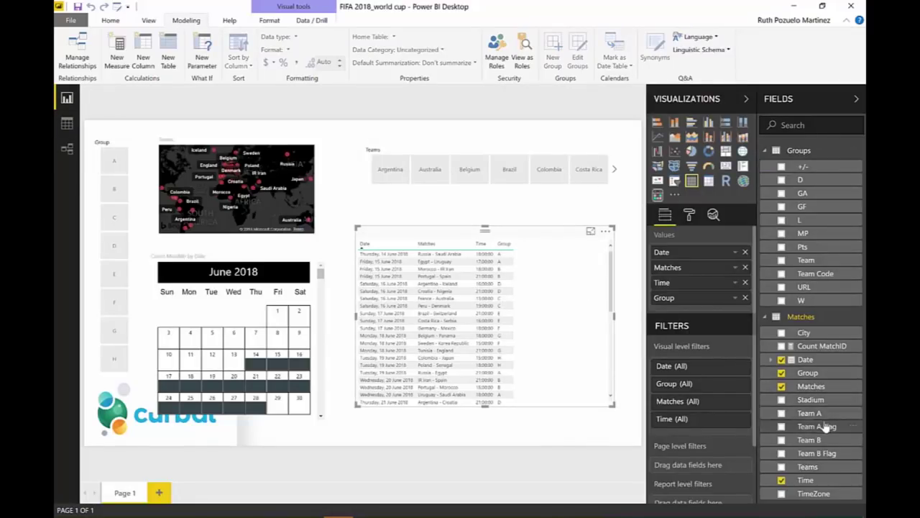
pyautogui.moveTo(855, 426); pyautogui.dragTo(702, 267)
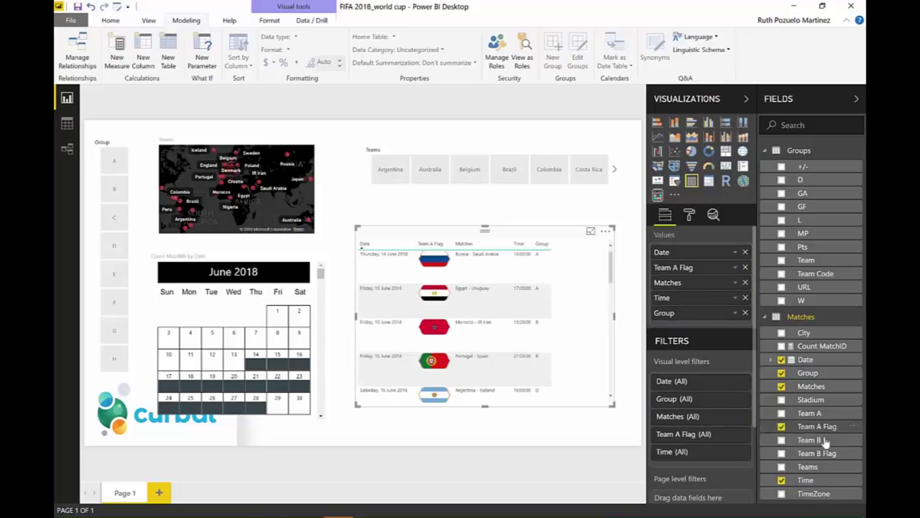
pyautogui.moveTo(816, 458); pyautogui.dragTo(694, 293)
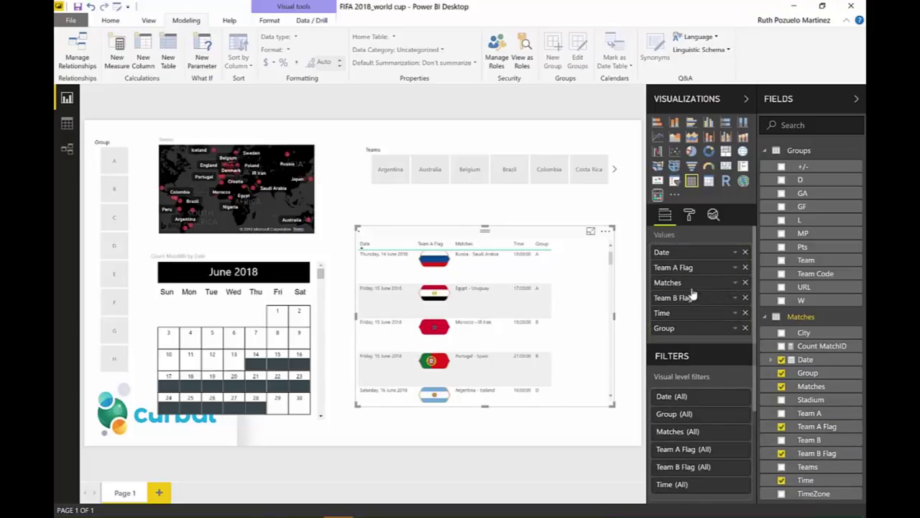
pyautogui.moveTo(613, 405); pyautogui.dragTo(622, 437)
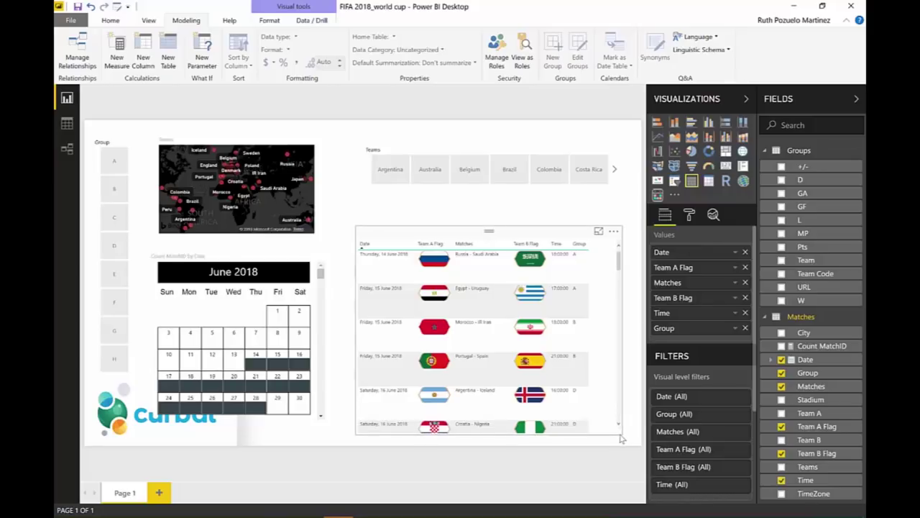
pyautogui.moveTo(482, 231); pyautogui.dragTo(488, 217)
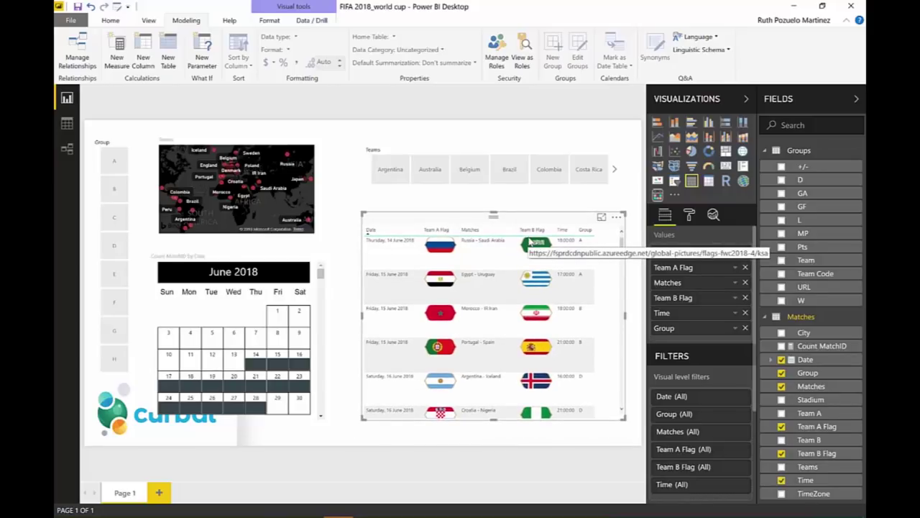
# Try the Group B, Spain and Brazil filters, clear them, then filter the report to 15 June.
pyautogui.click(114, 190)
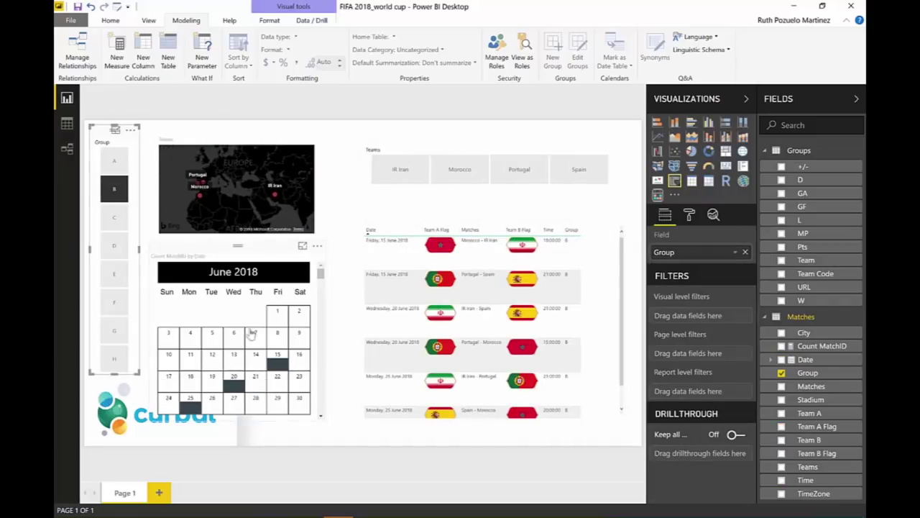
pyautogui.click(594, 176)
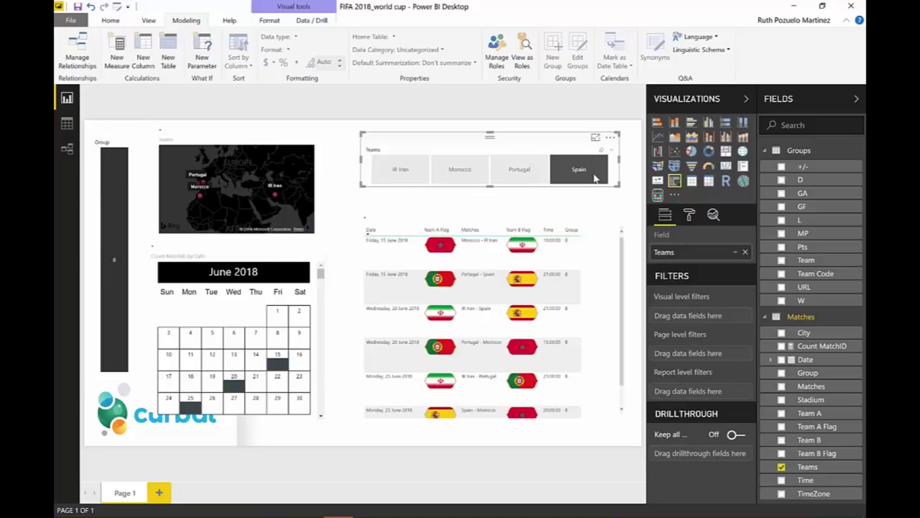
pyautogui.click(119, 225)
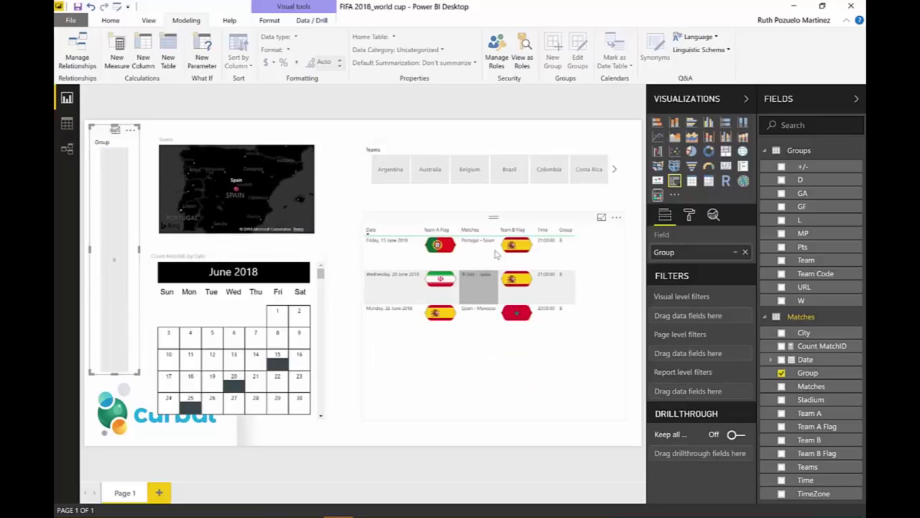
pyautogui.click(512, 177)
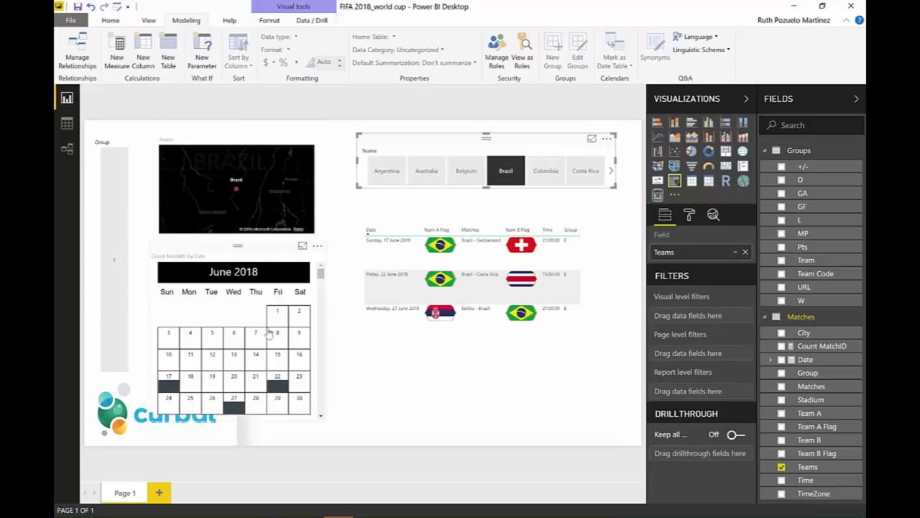
pyautogui.click(507, 171)
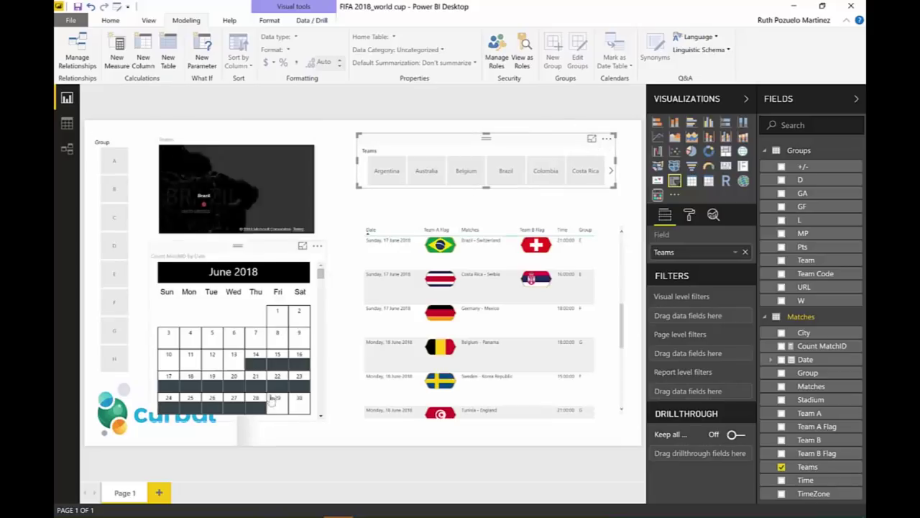
pyautogui.click(277, 364)
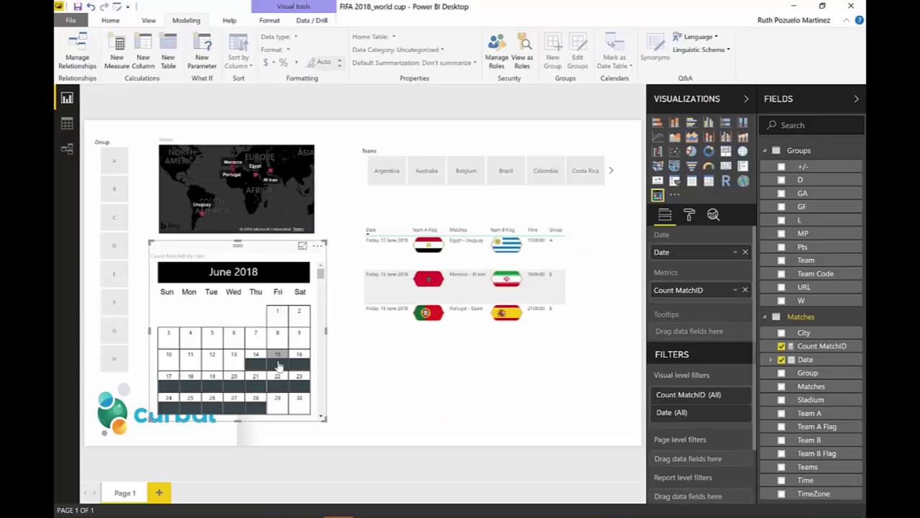